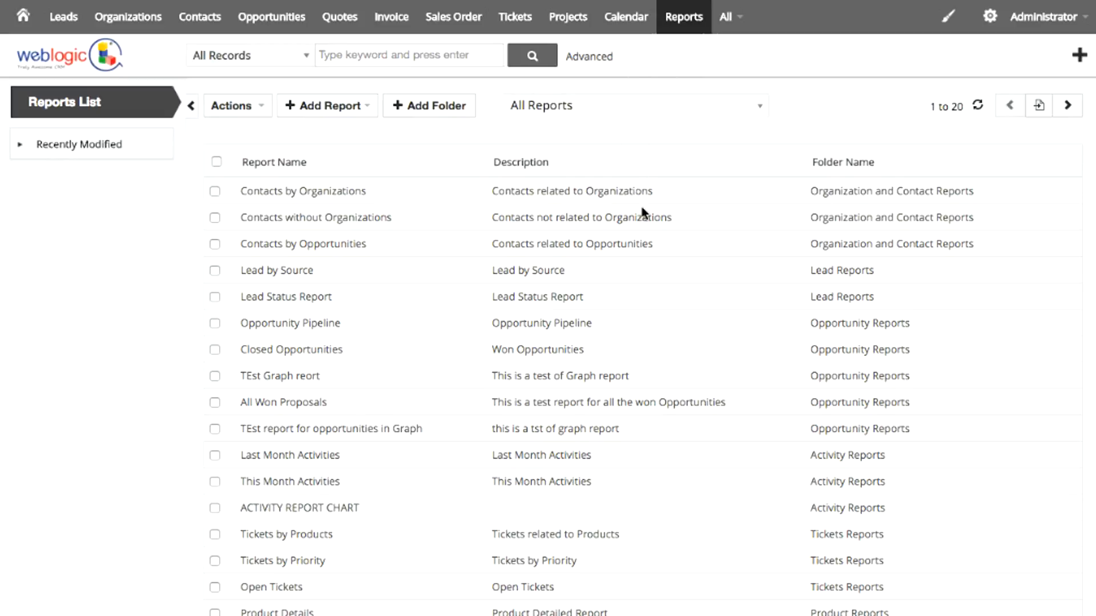
Filter the reports list to the Quote Reports folder and open the Quotes Detailed Report
scroll(641, 203, down, 3)
scroll(640, 204, up, 3)
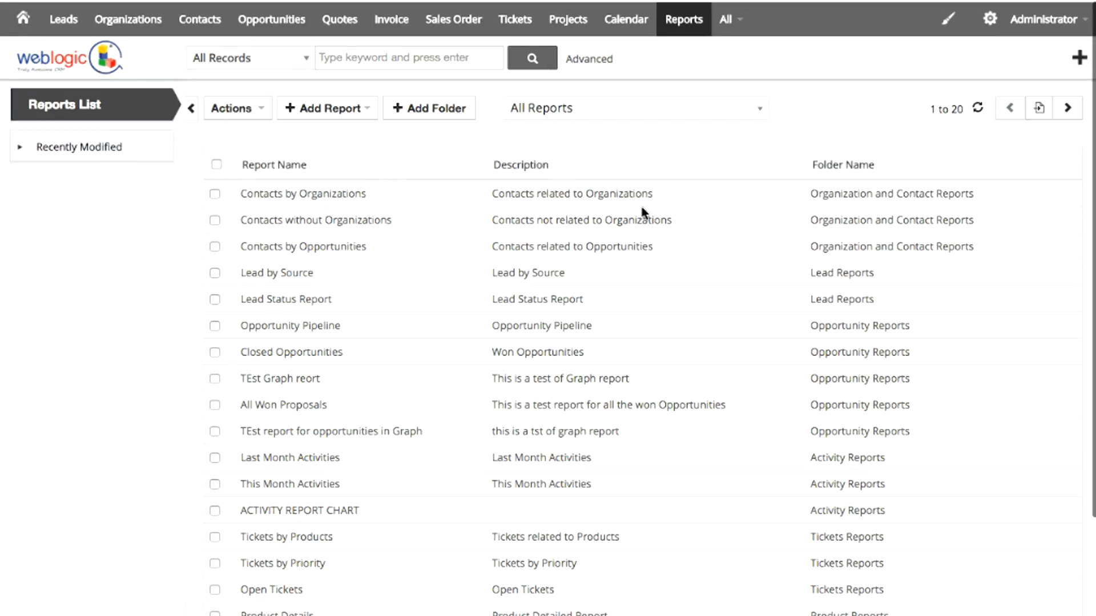
click(576, 107)
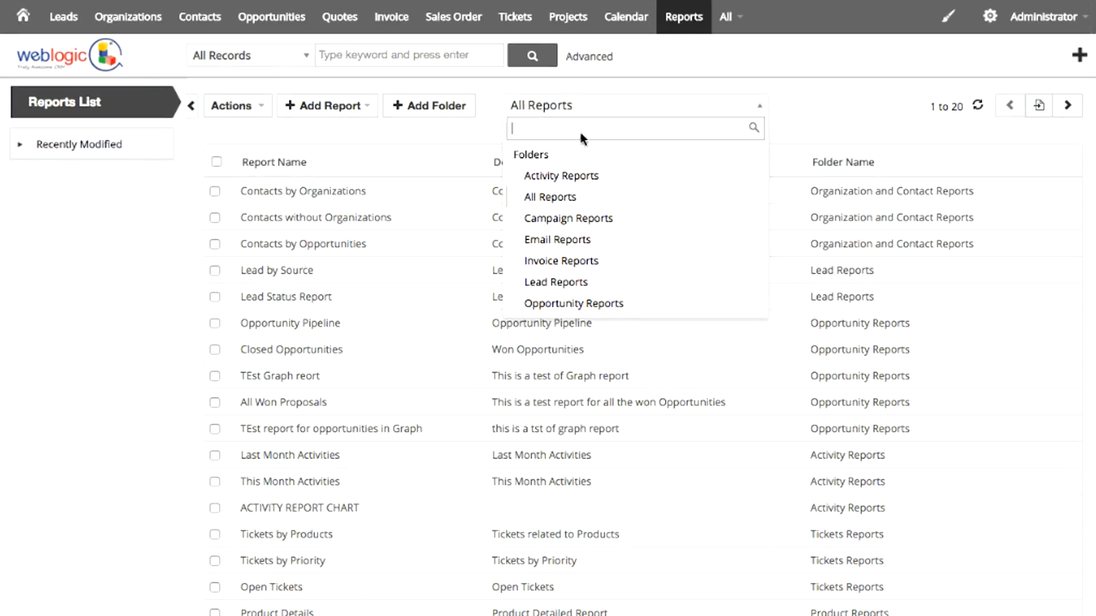
text(qu)
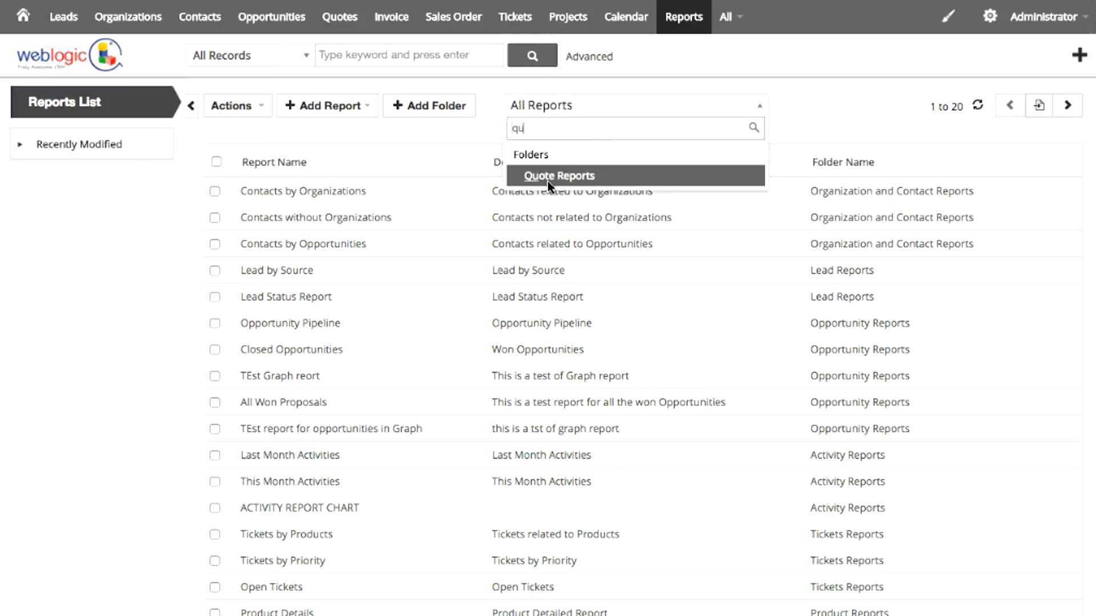
click(546, 177)
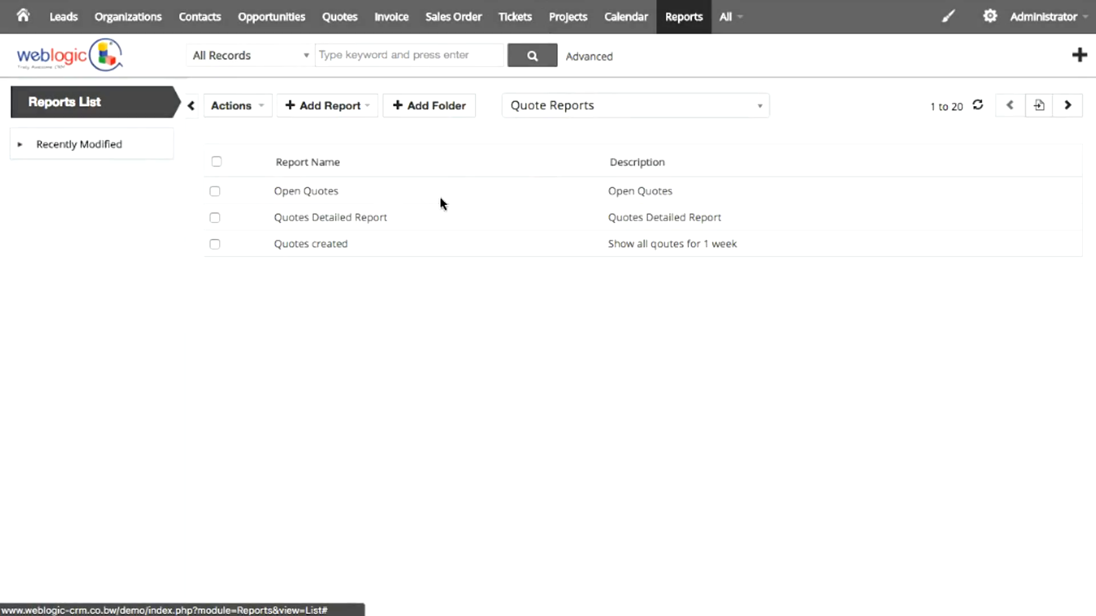
click(375, 217)
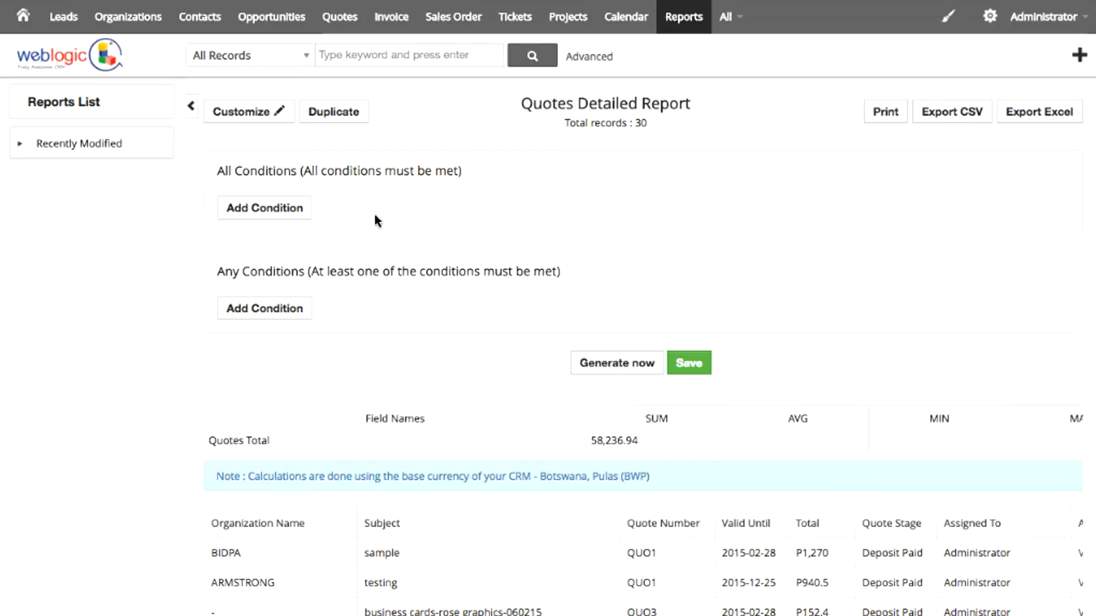
Examine the Quotes Detailed Report's total calculations, columns and quote records
scroll(375, 221, down, 3)
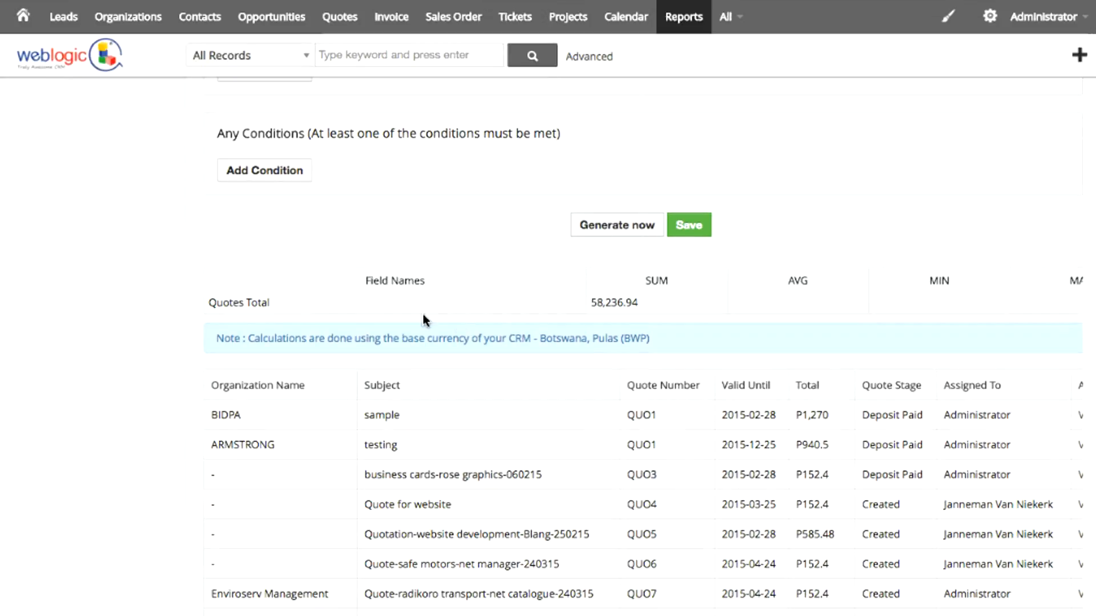
scroll(354, 398, down, 1)
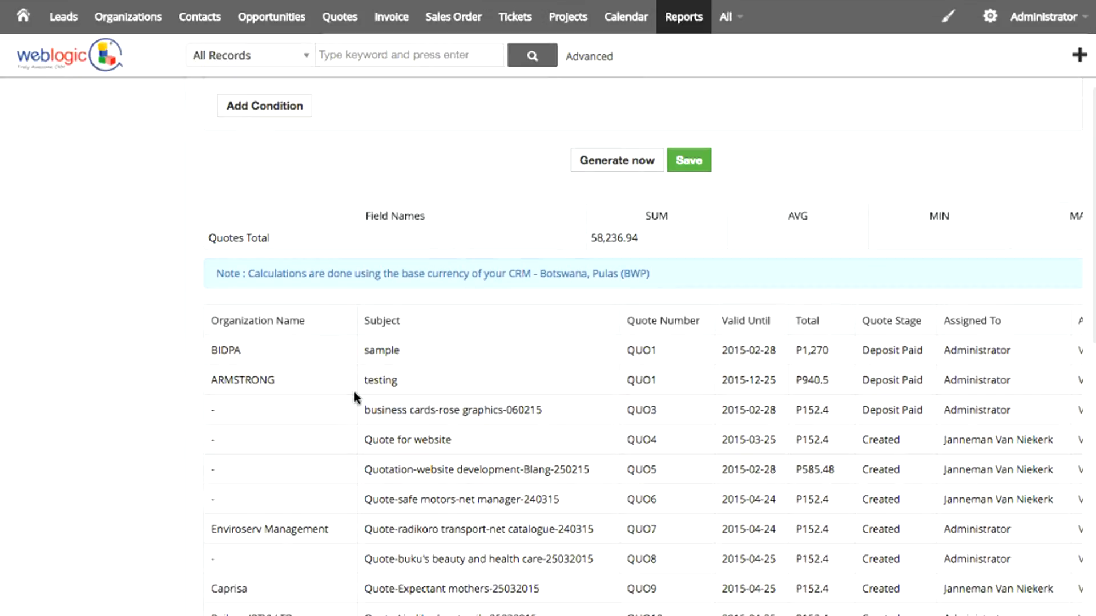
scroll(353, 391, right, 2)
scroll(354, 392, left, 2)
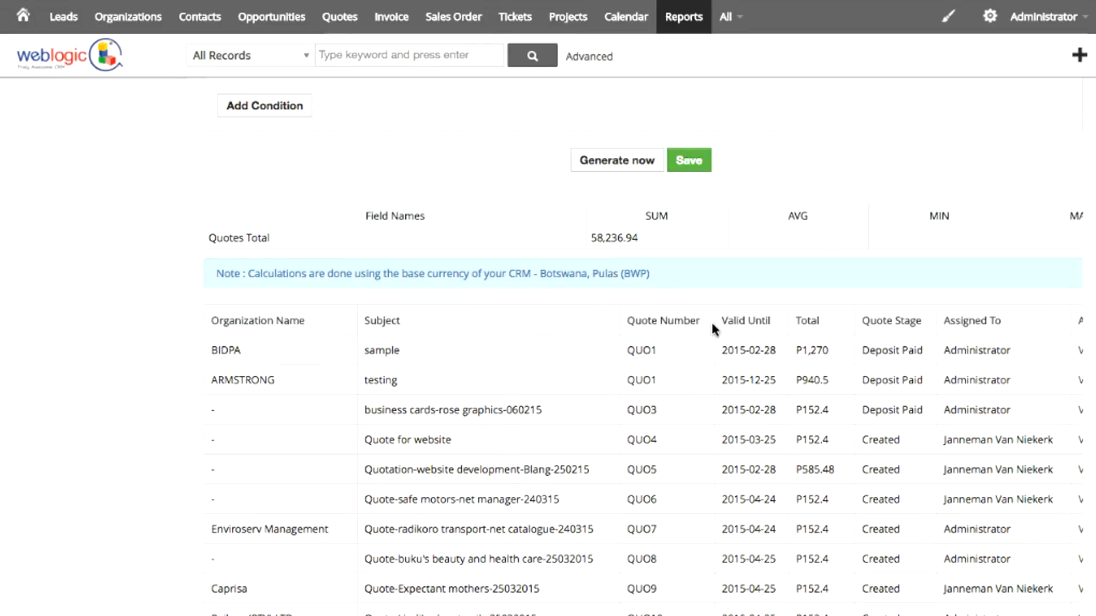
scroll(712, 324, right, 2)
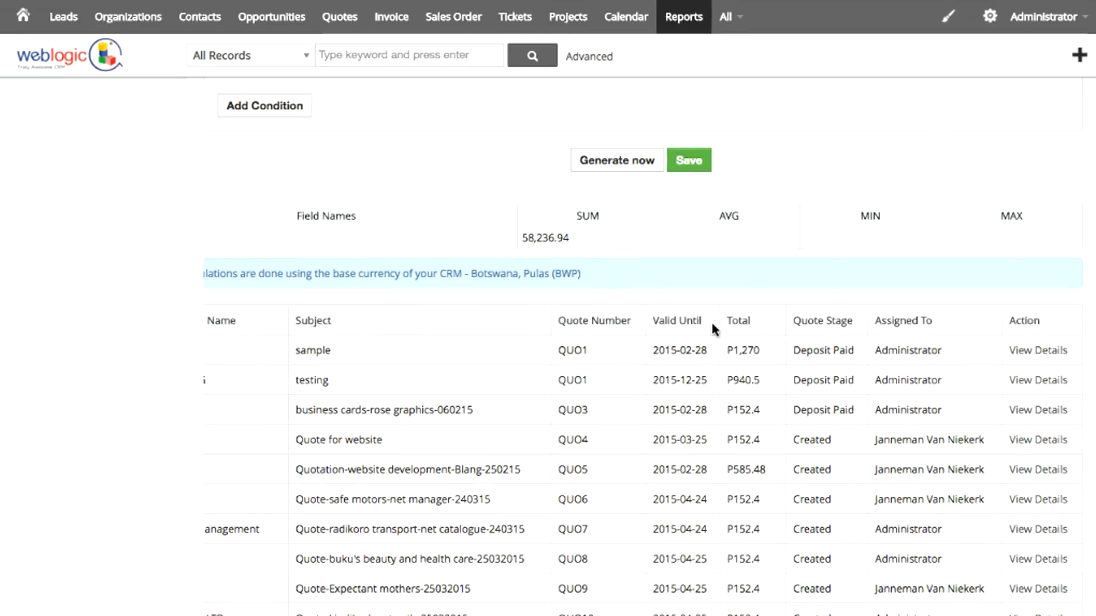
scroll(712, 325, down, 6)
scroll(711, 325, left, 2)
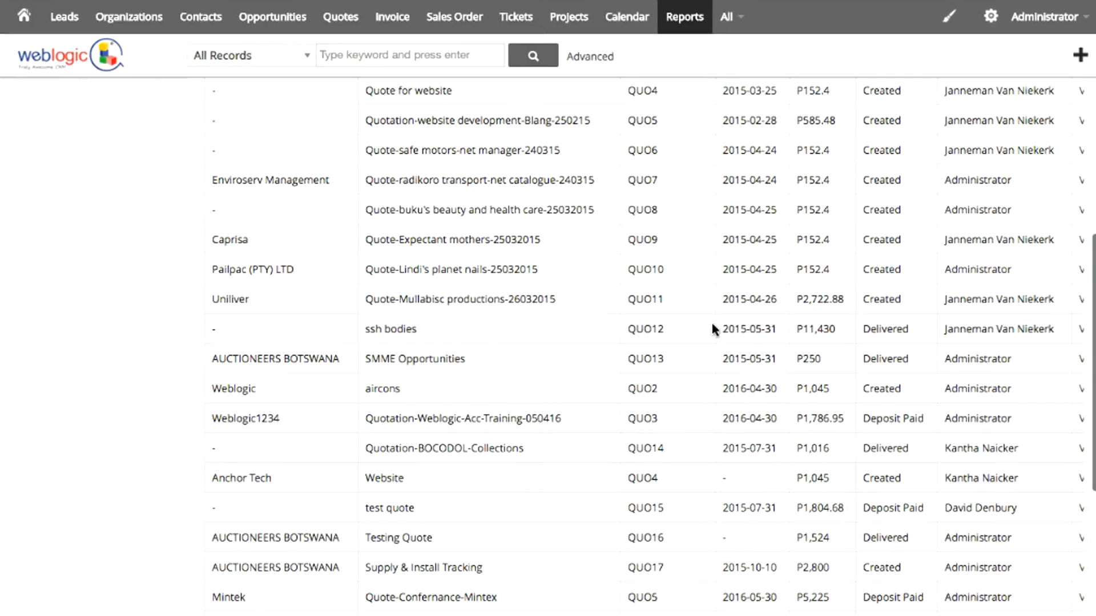
scroll(711, 325, up, 6)
scroll(712, 328, up, 3)
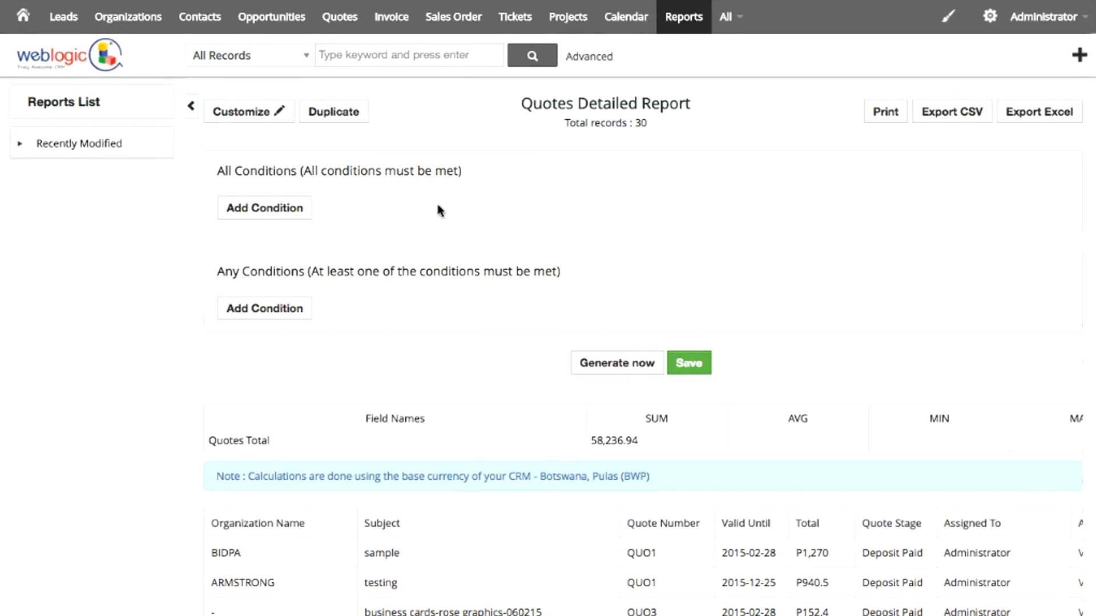
Add an All Conditions filter requiring (Quotes) Quote Stage equals Deposit Paid
click(265, 213)
click(315, 209)
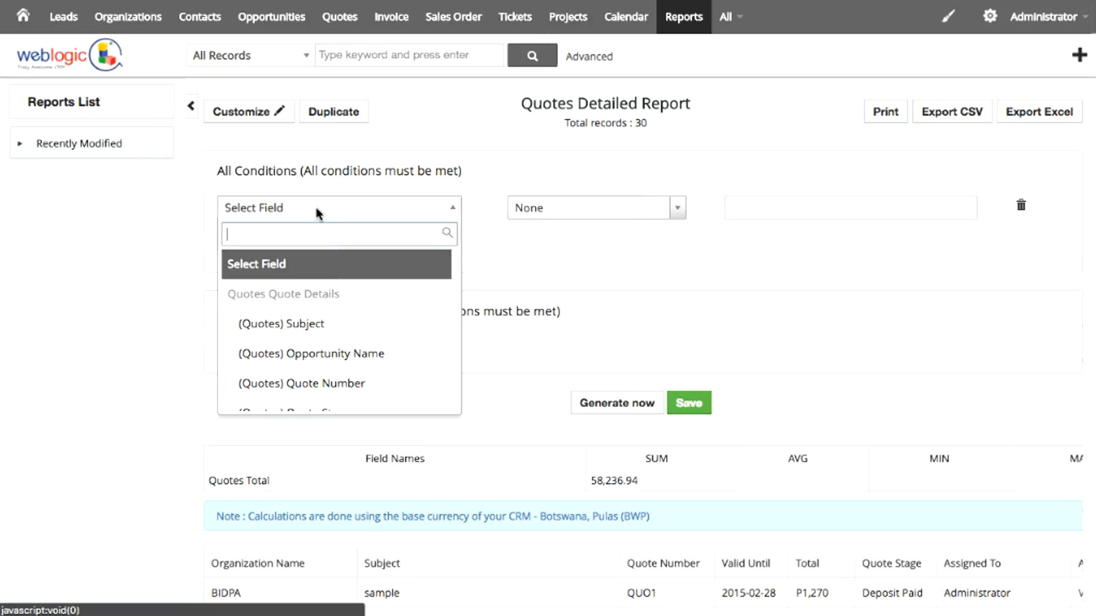
text(dep)
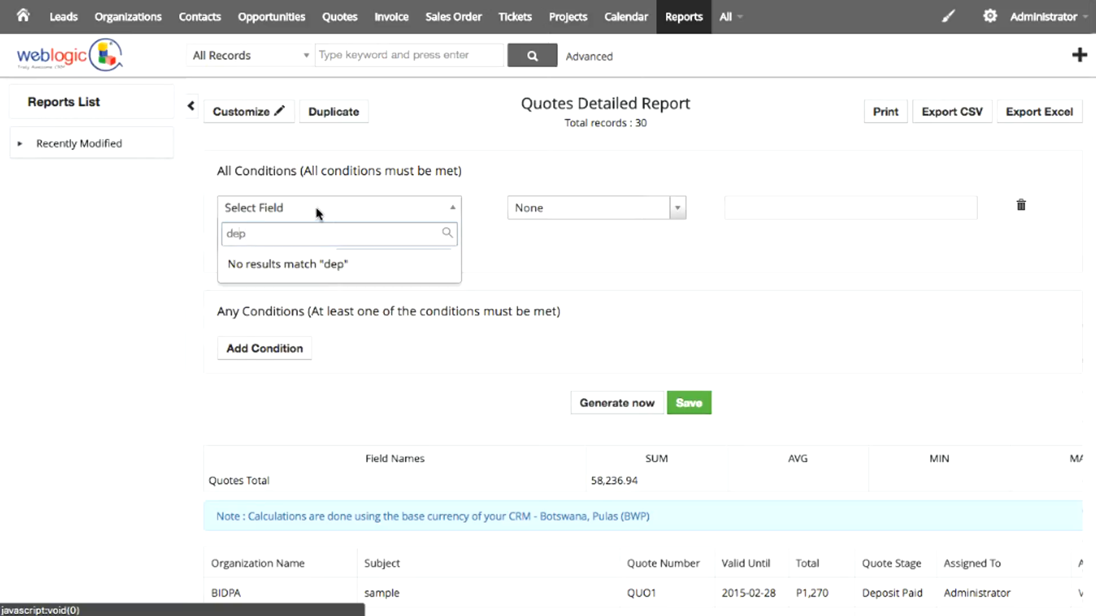
key(BackSpace)
key(BackSpace)
text(stag)
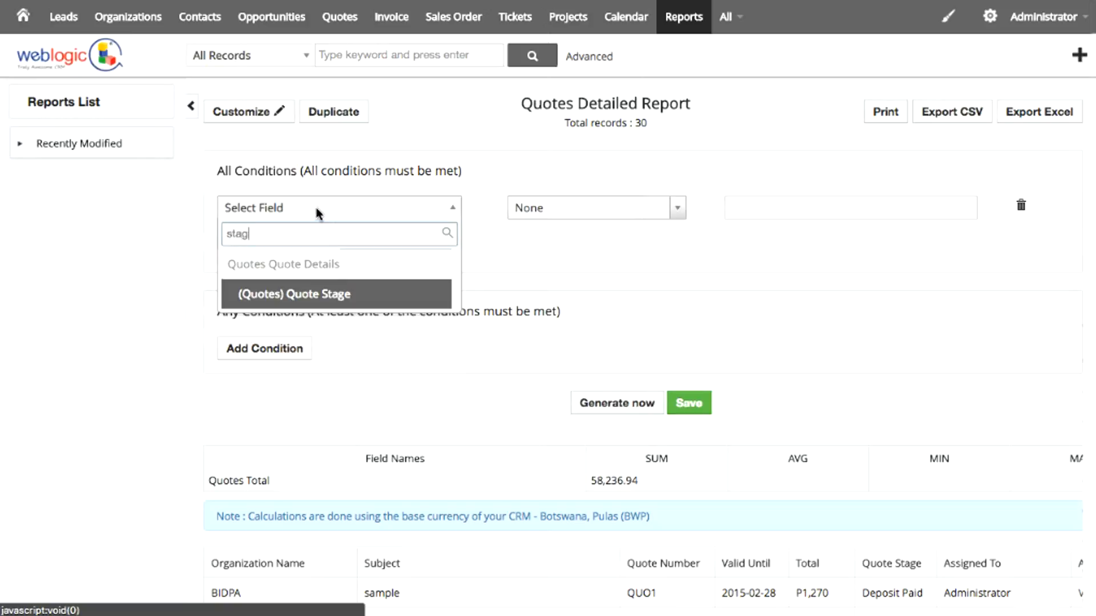
click(318, 292)
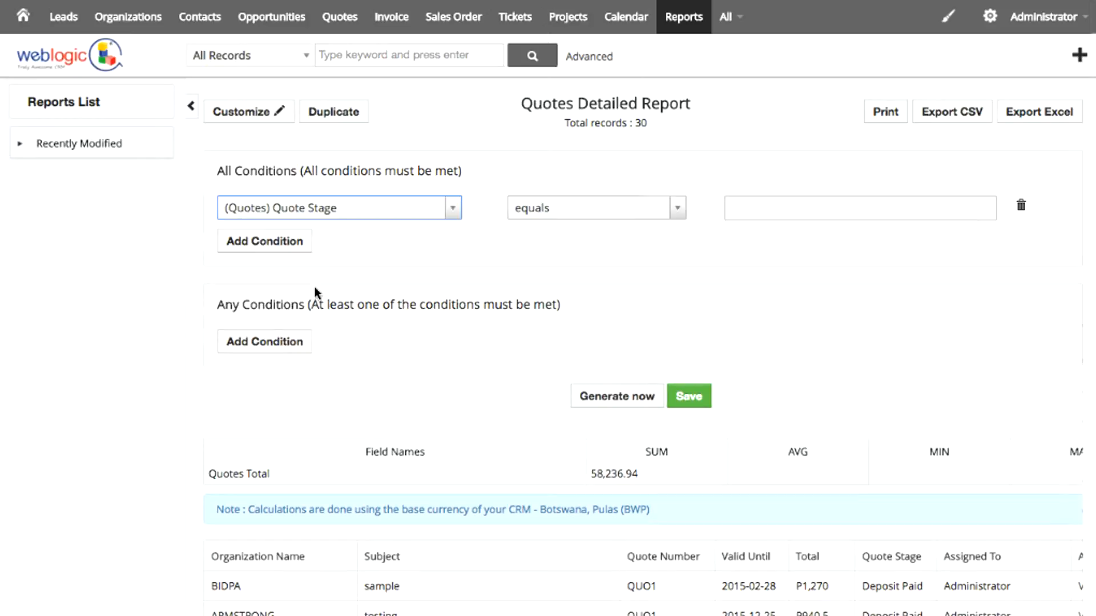
click(755, 210)
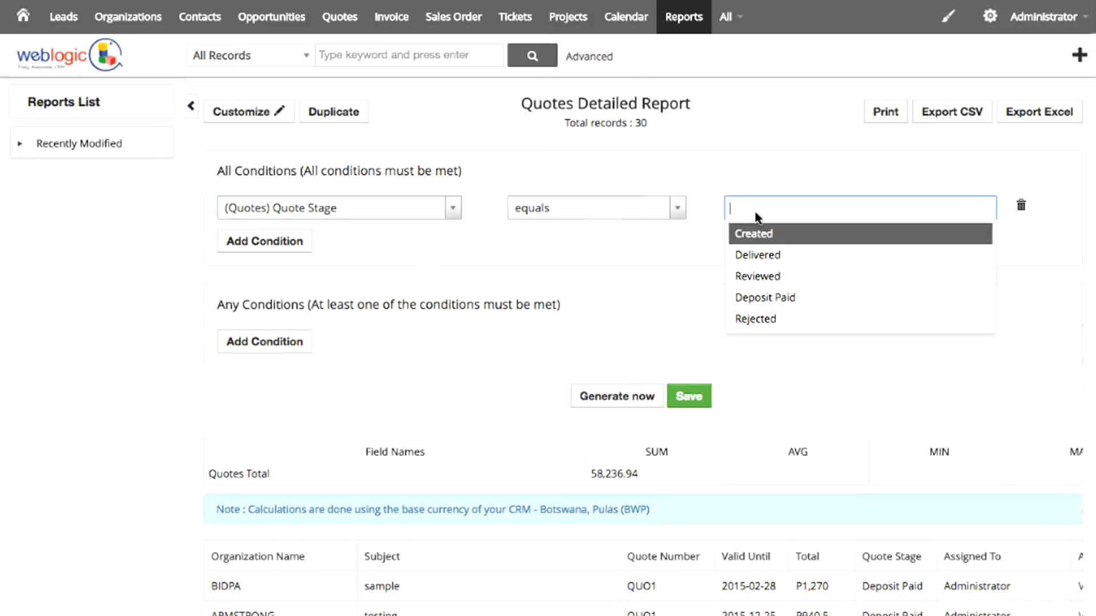
click(765, 304)
click(542, 317)
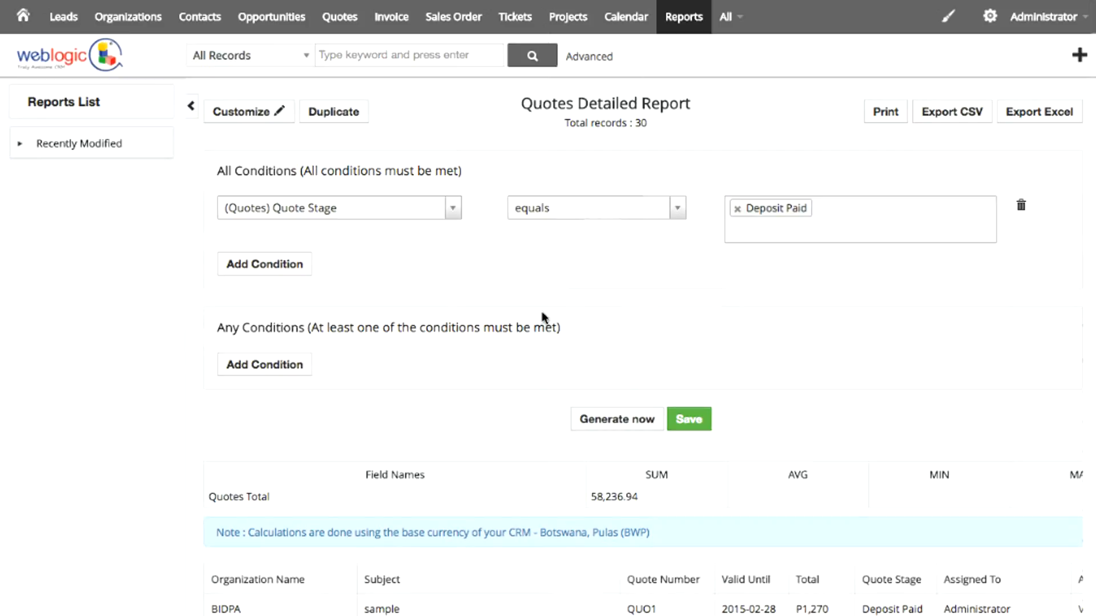
Generate the report with the quote stage filter and review the resulting quotes and total
click(613, 419)
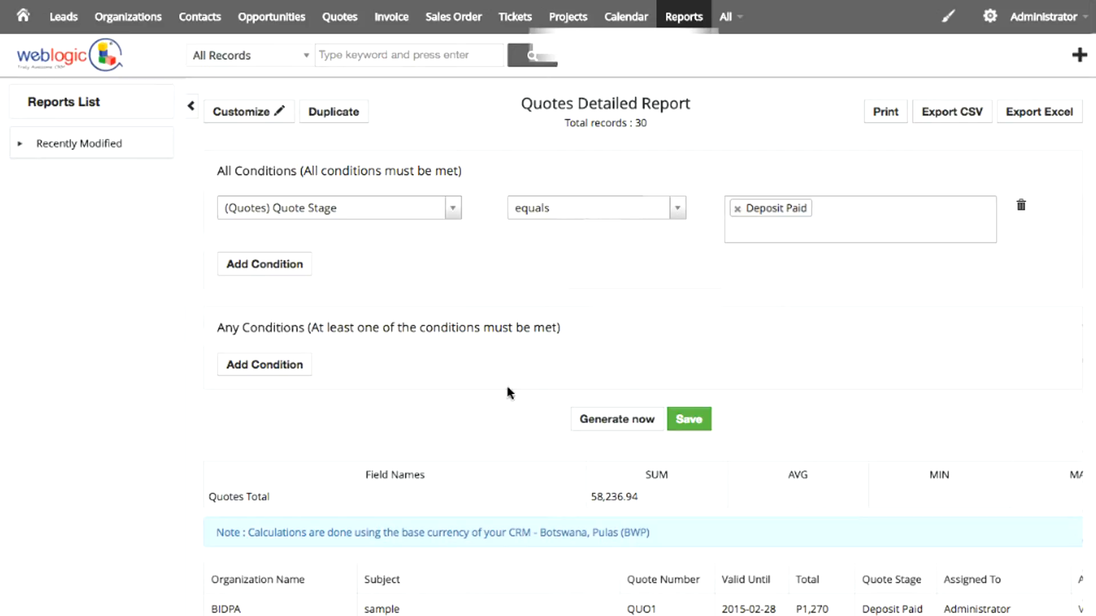
scroll(509, 393, down, 6)
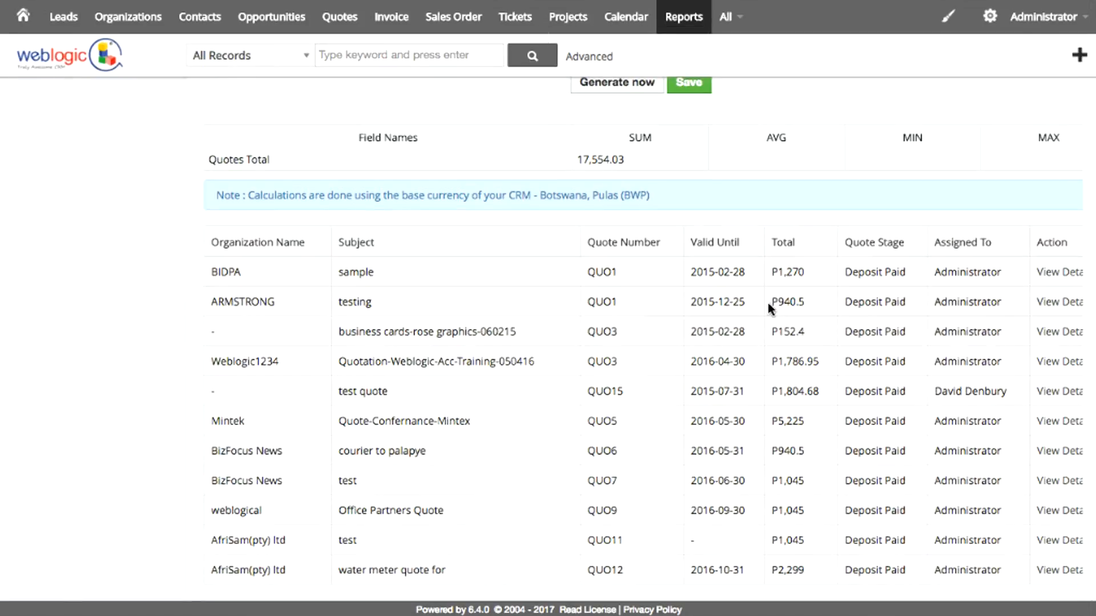
scroll(767, 304, up, 5)
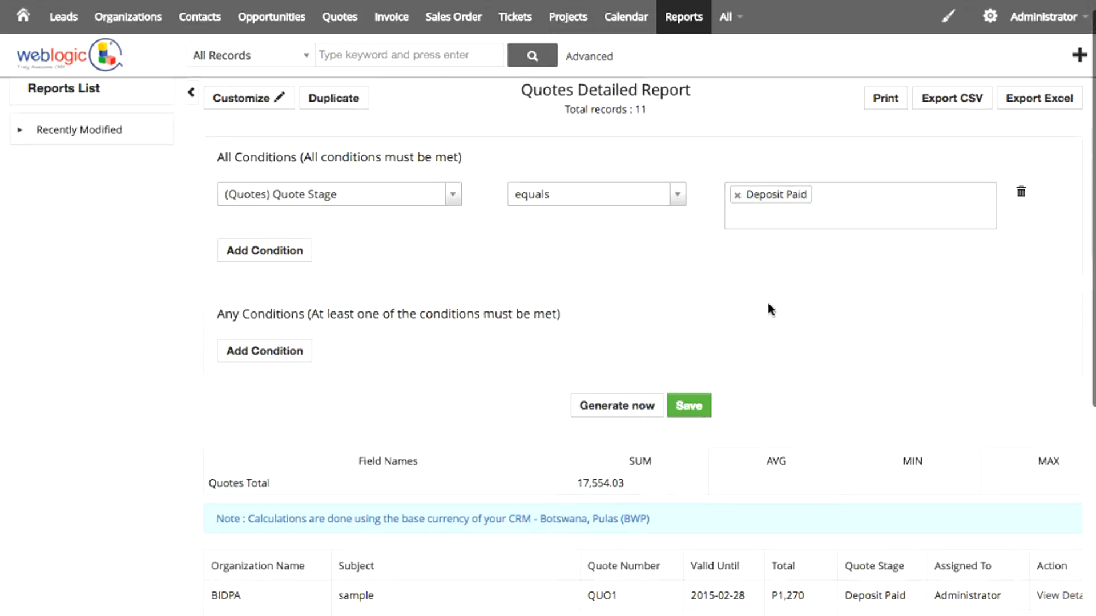
click(263, 254)
click(307, 257)
scroll(331, 394, down, 5)
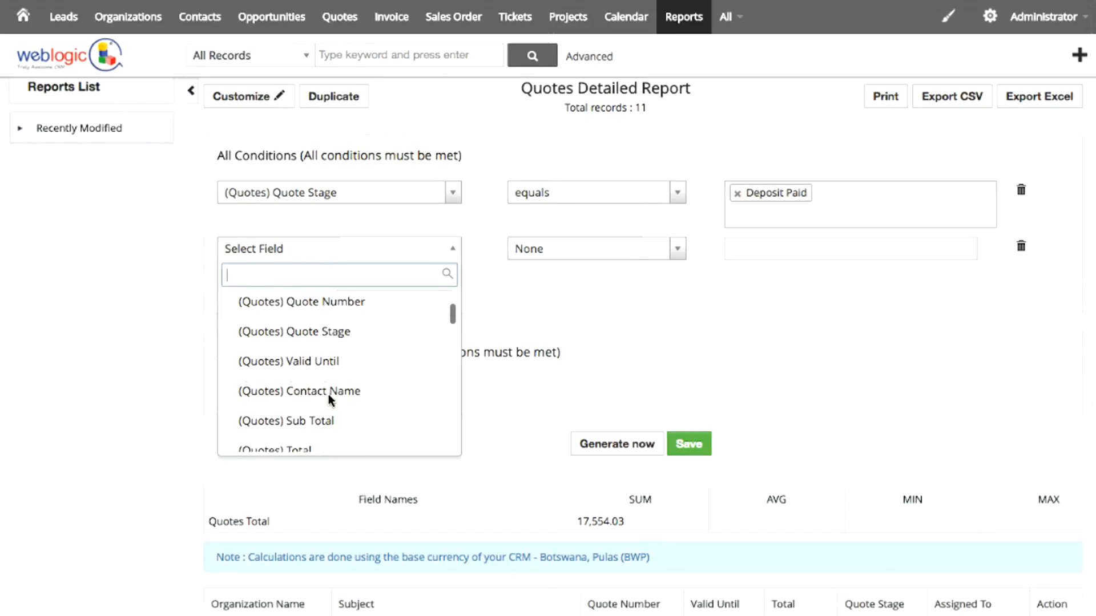
scroll(330, 408, down, 1)
scroll(331, 398, up, 5)
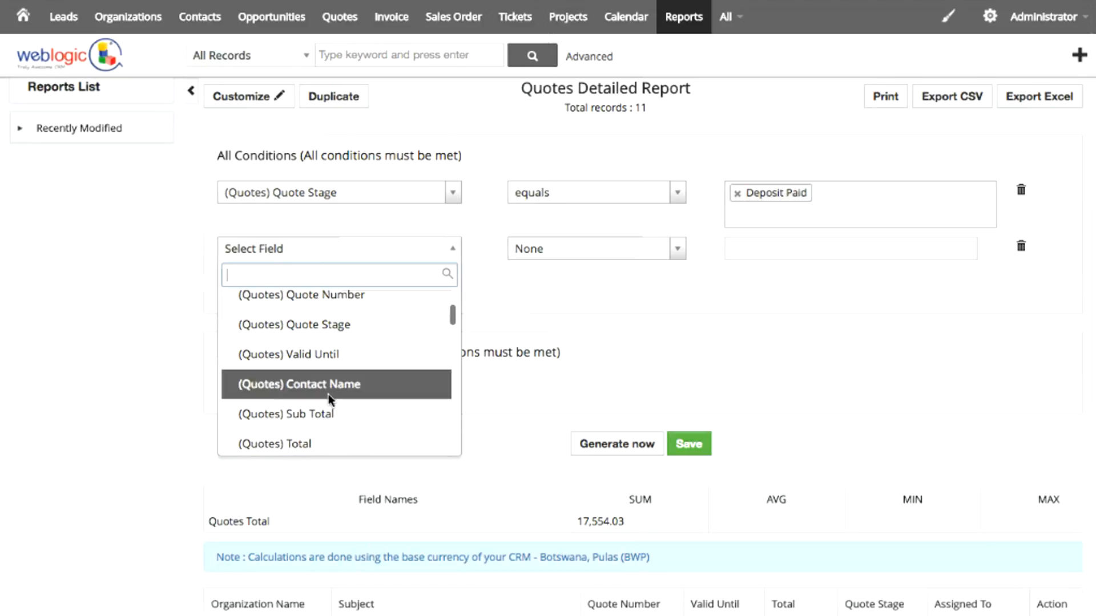
click(150, 359)
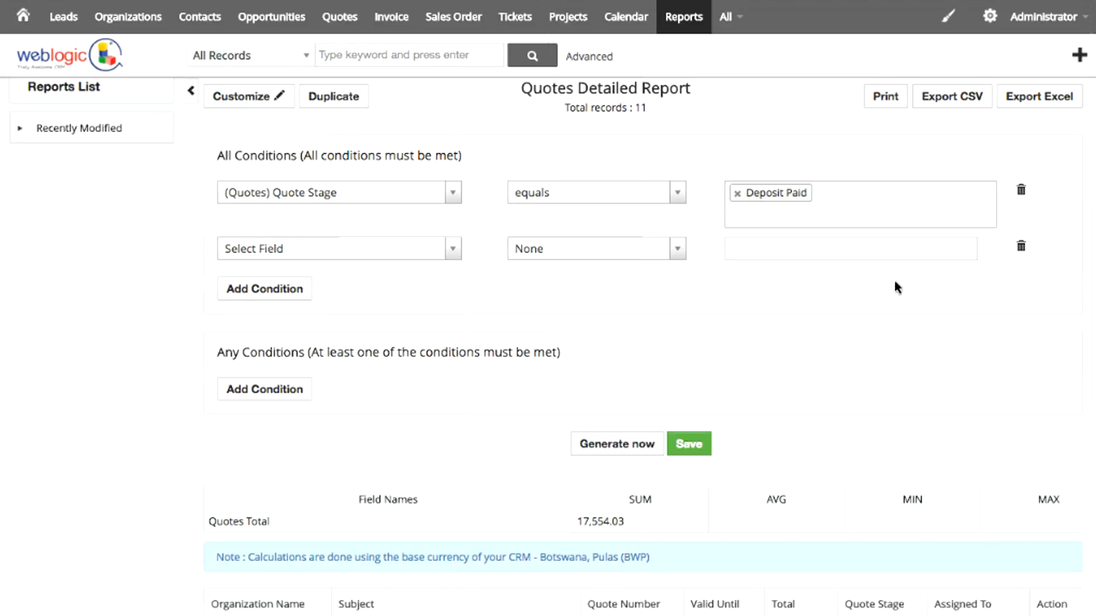
click(1020, 246)
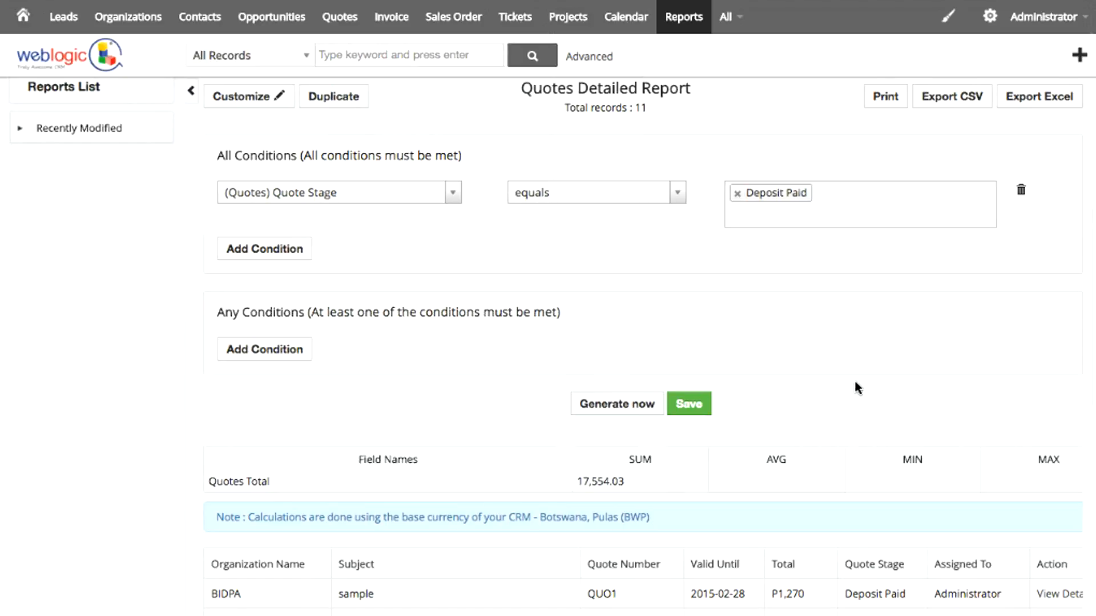
Export the filtered Quotes Detailed Report to Excel format and open the downloaded .xls file in Excel
scroll(855, 383, up, 1)
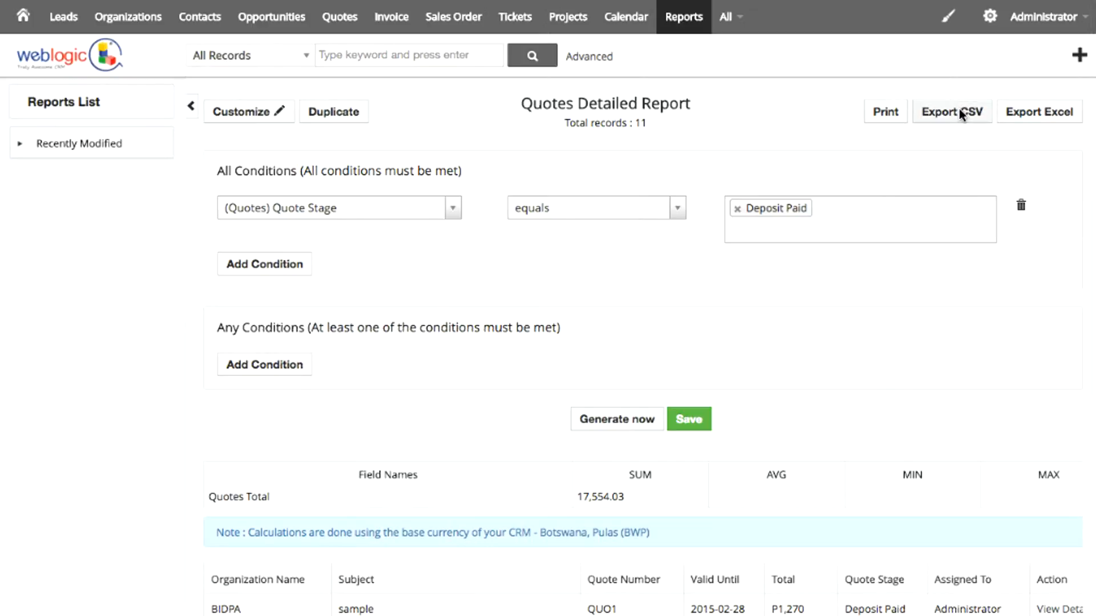
click(1035, 108)
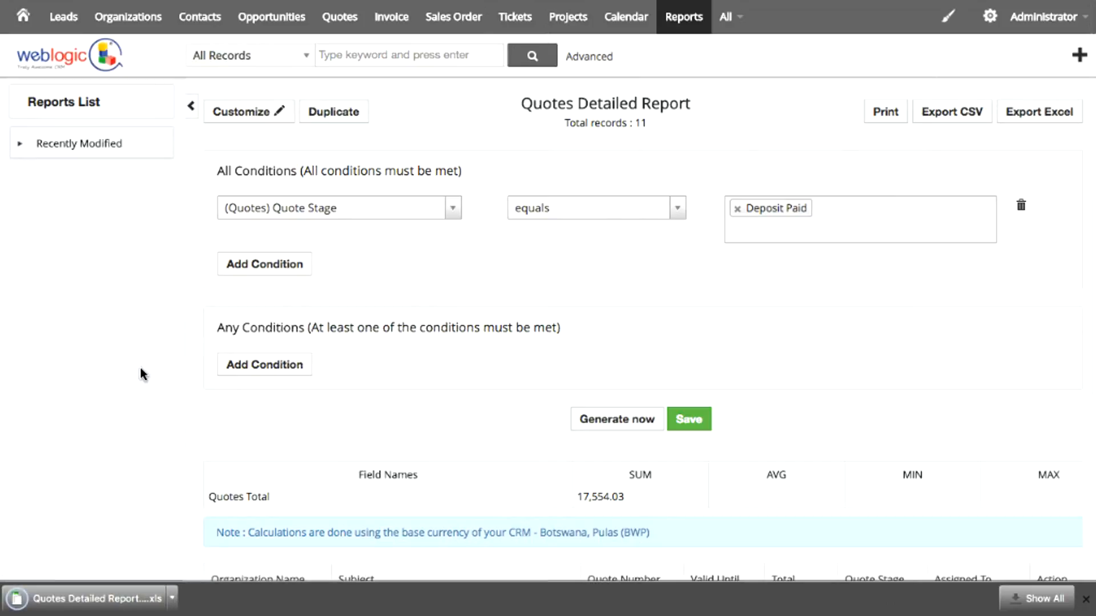
click(57, 600)
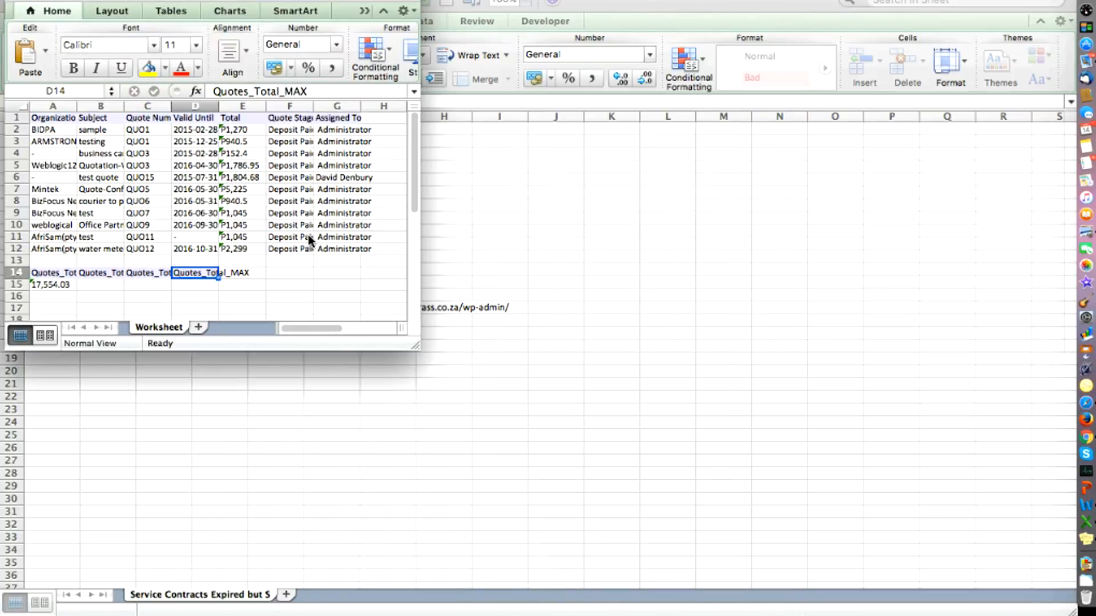
Switch back to the CRM and, in the report's editing form, schedule the Quotes Detailed Report to run Daily at 07:00
key(super+Tab)
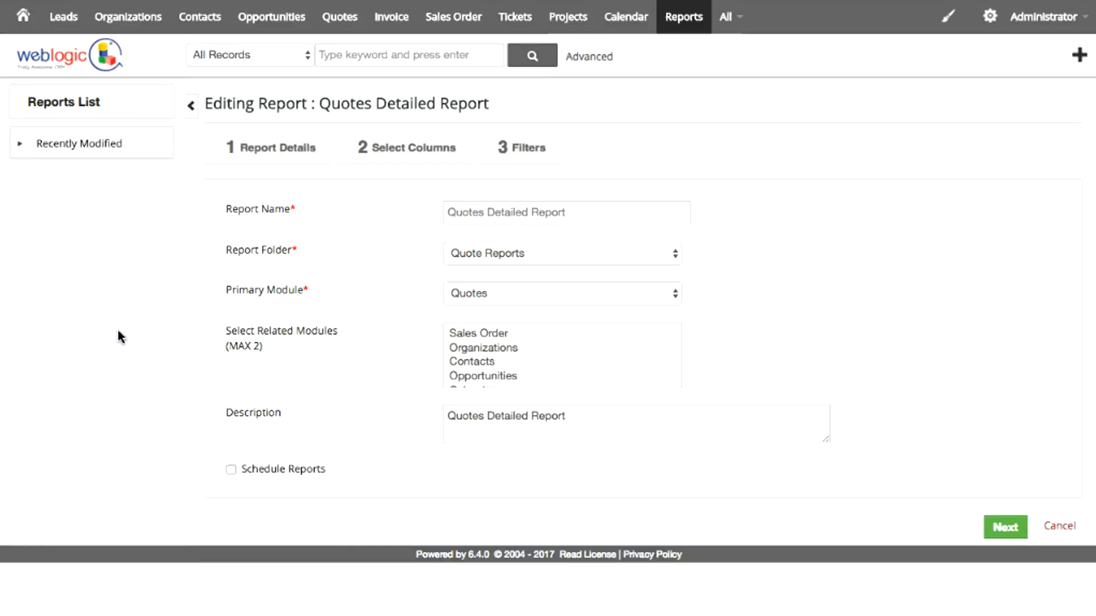
click(231, 436)
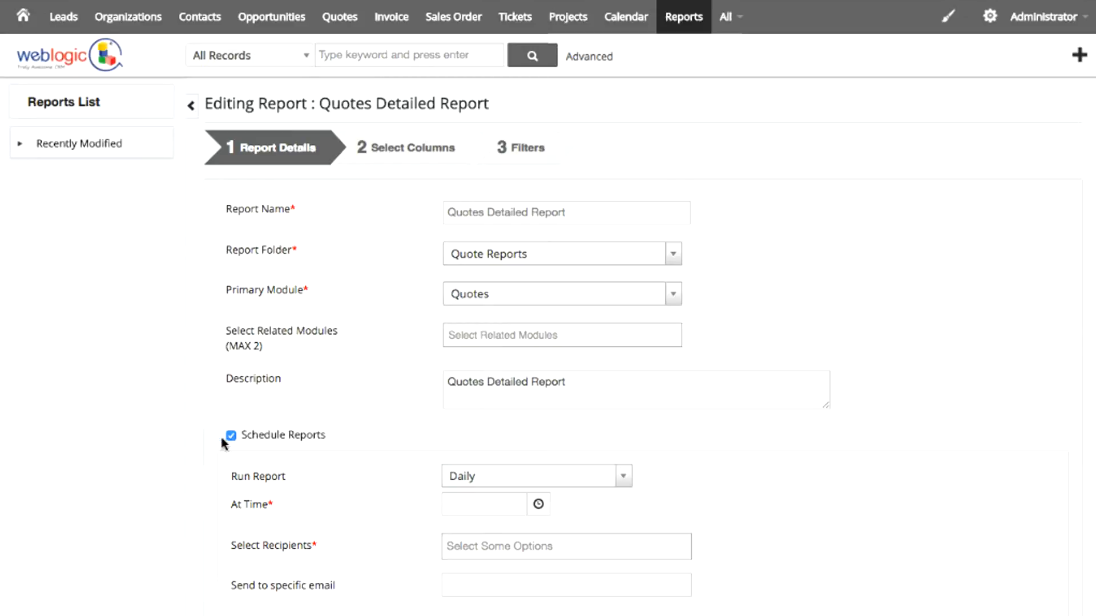
scroll(159, 416, down, 2)
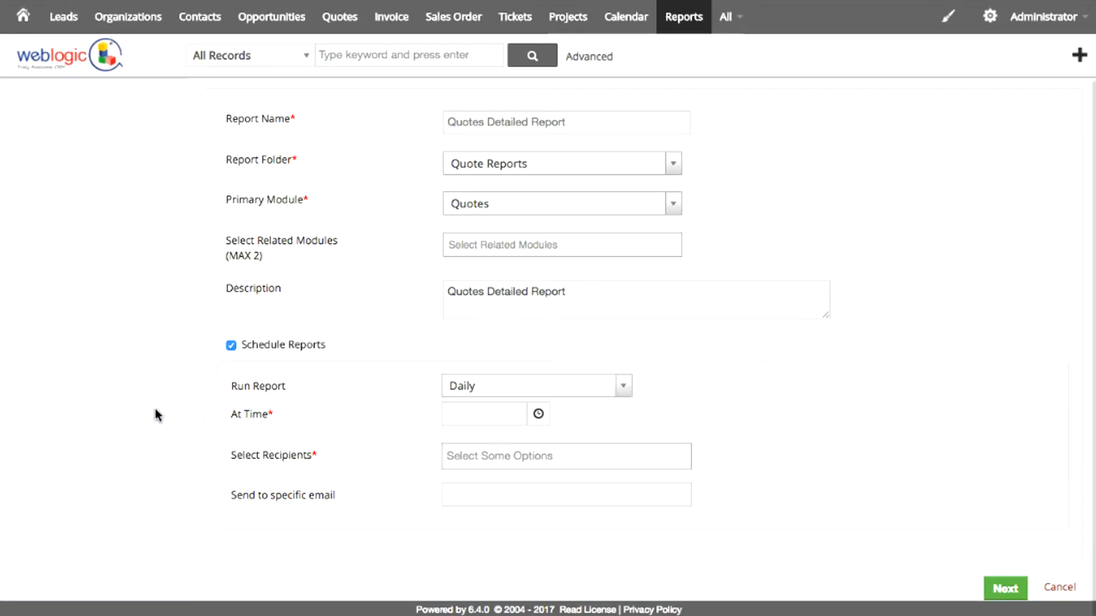
click(498, 392)
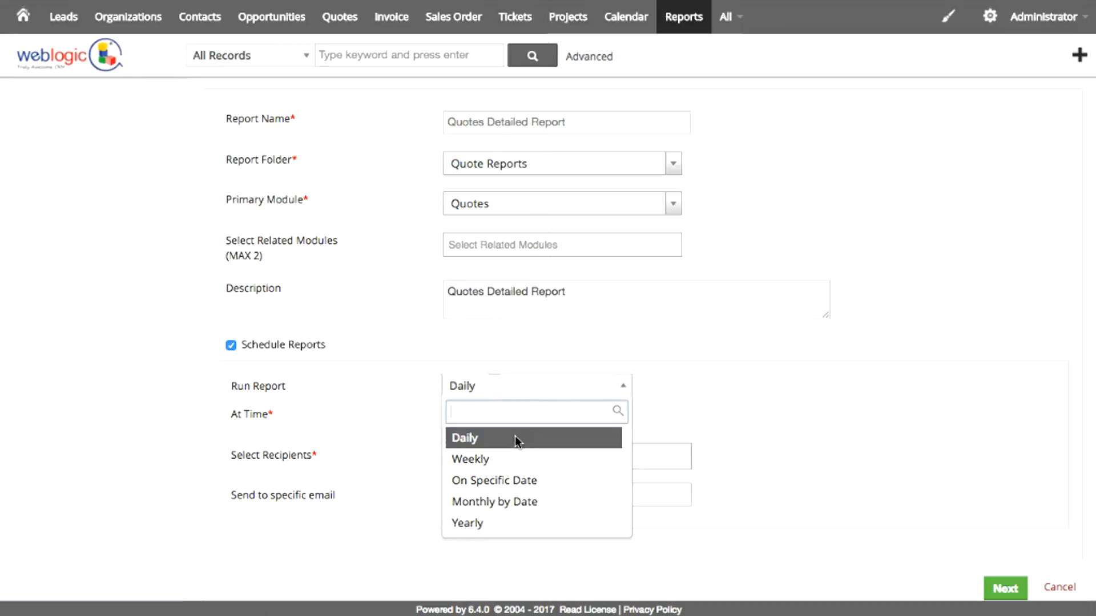
click(471, 438)
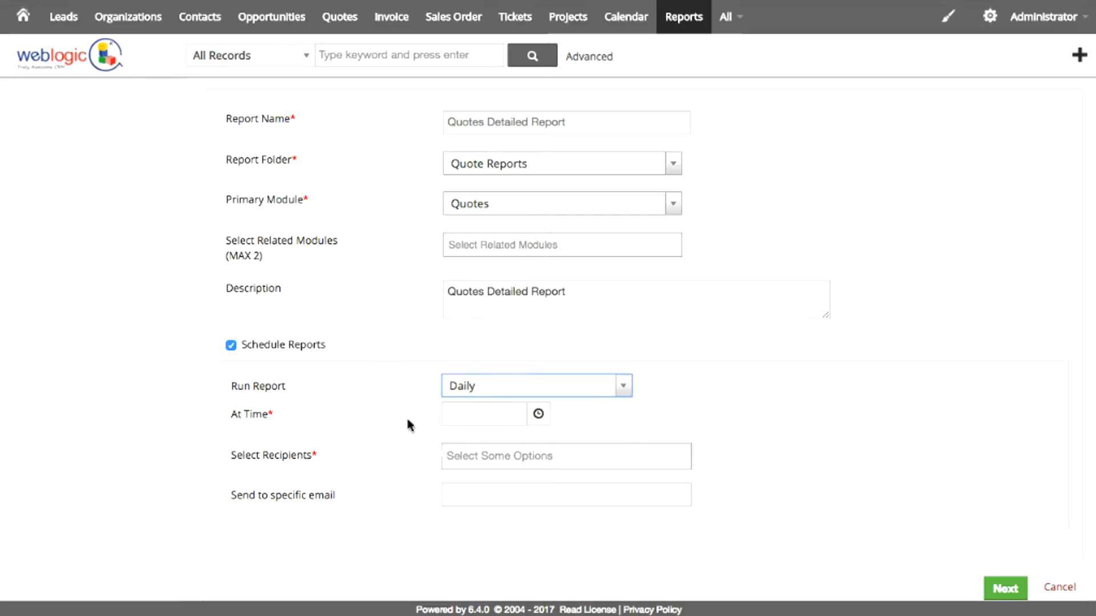
click(471, 415)
scroll(481, 521, down, 2)
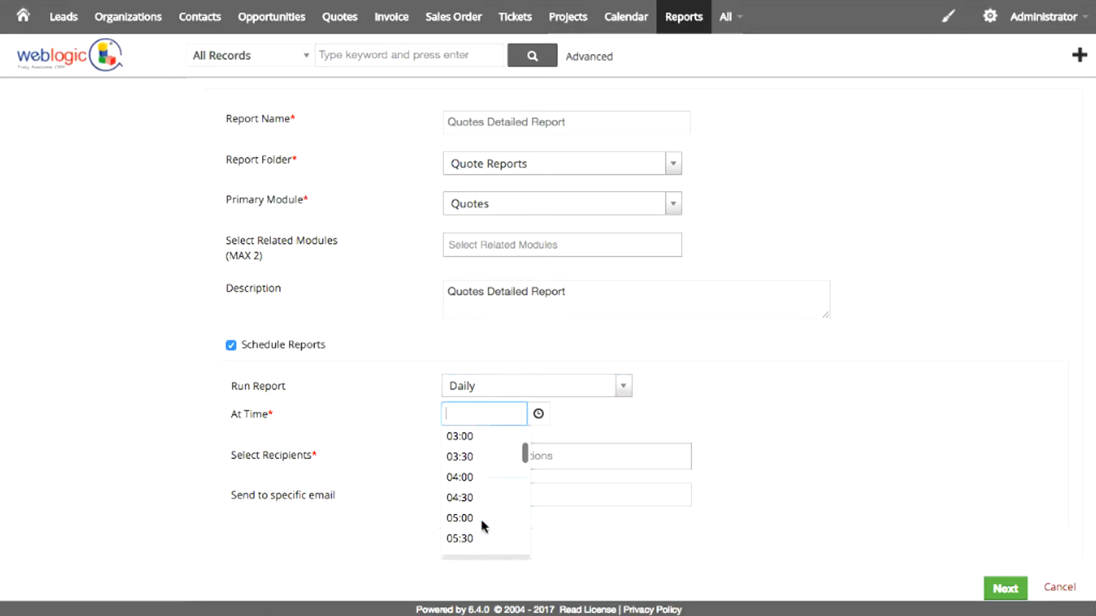
scroll(481, 520, down, 3)
click(482, 525)
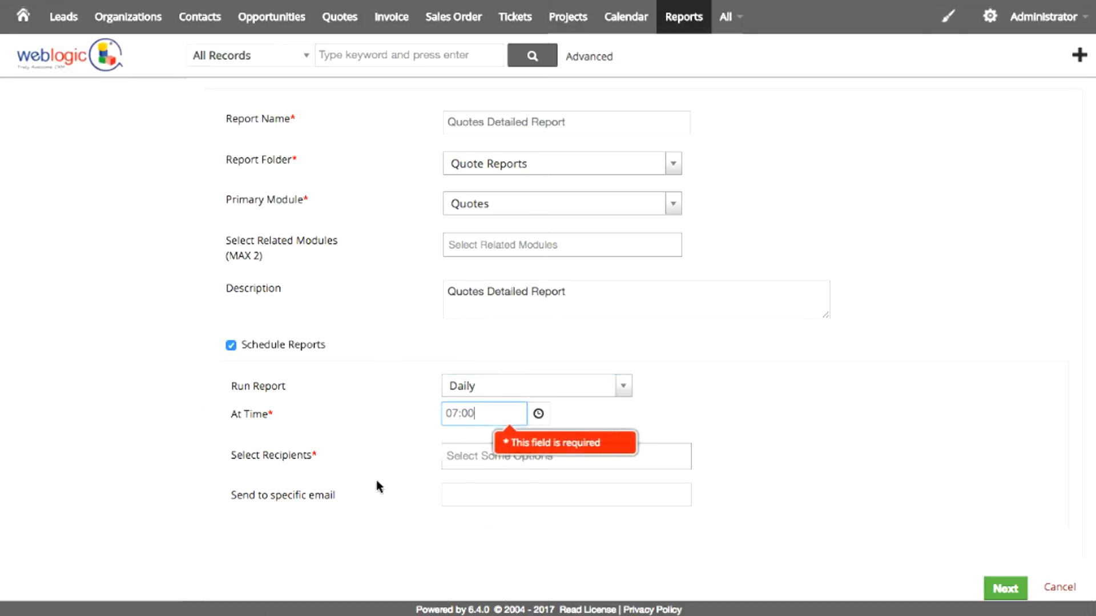
Select Administrator as the recipient of the scheduled report and continue to the column selection
click(487, 456)
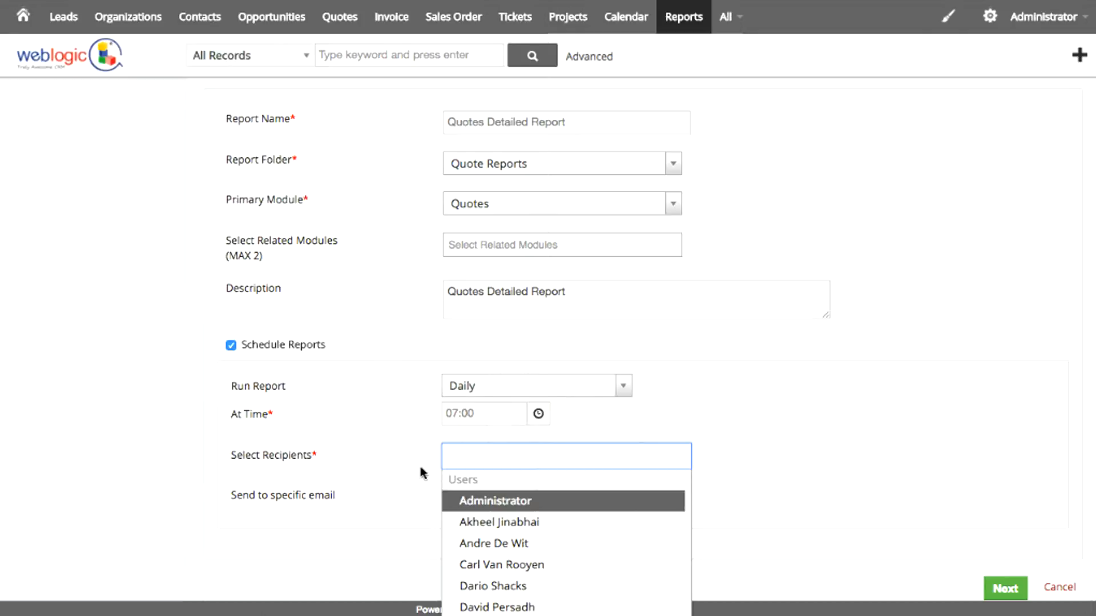
scroll(519, 501, down, 3)
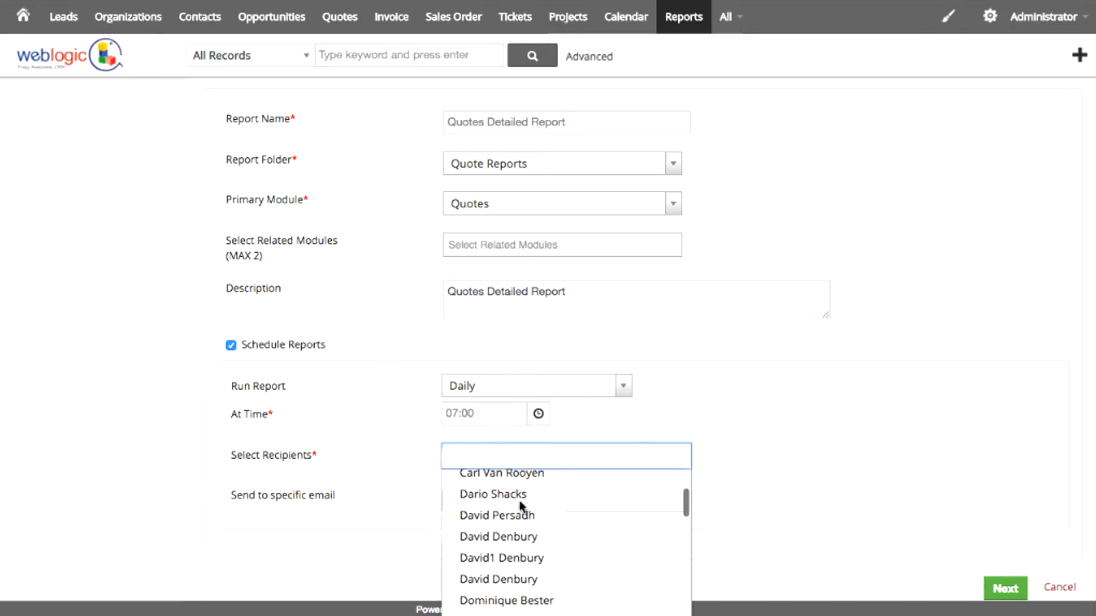
scroll(519, 501, down, 10)
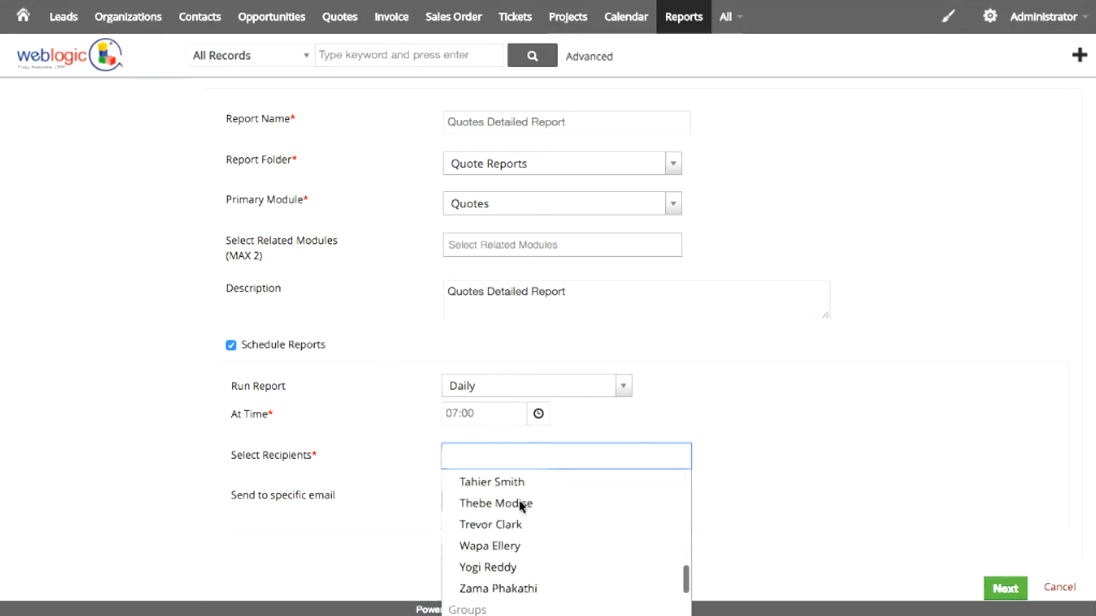
scroll(520, 501, down, 6)
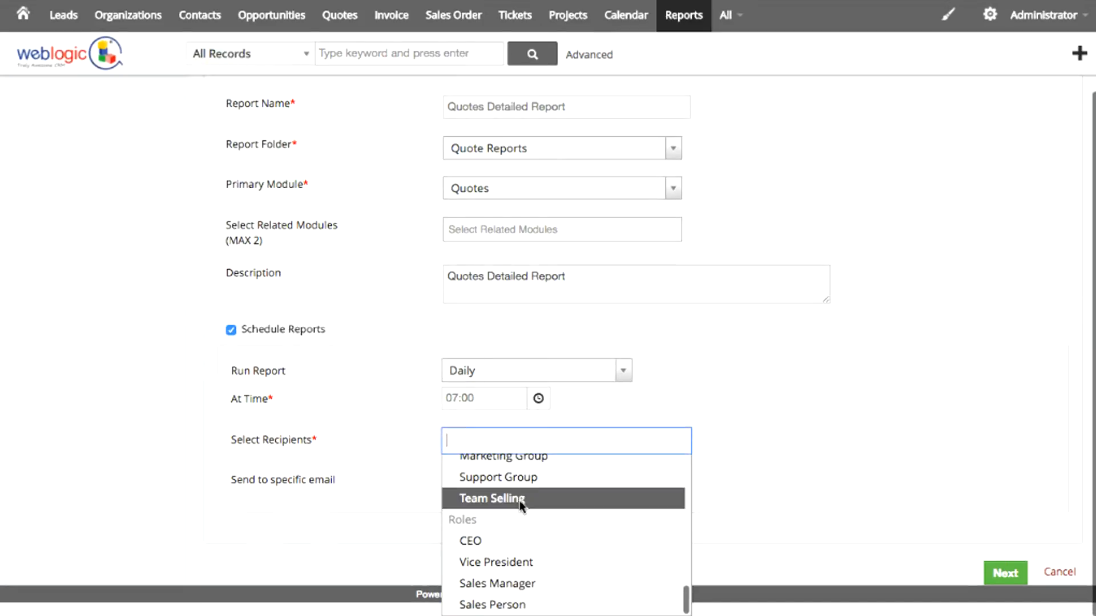
click(374, 371)
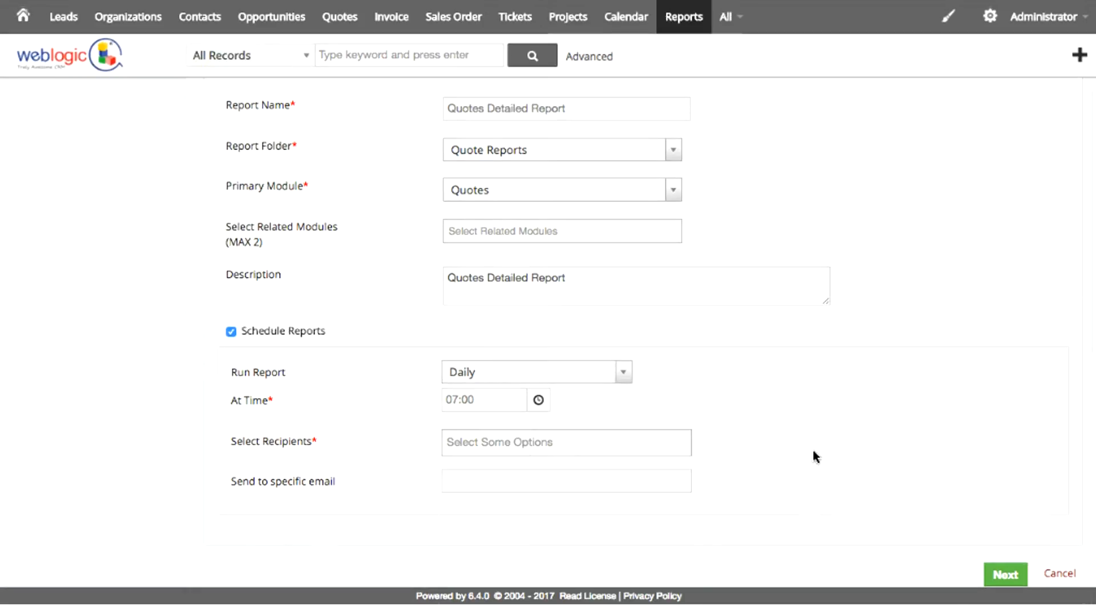
click(472, 454)
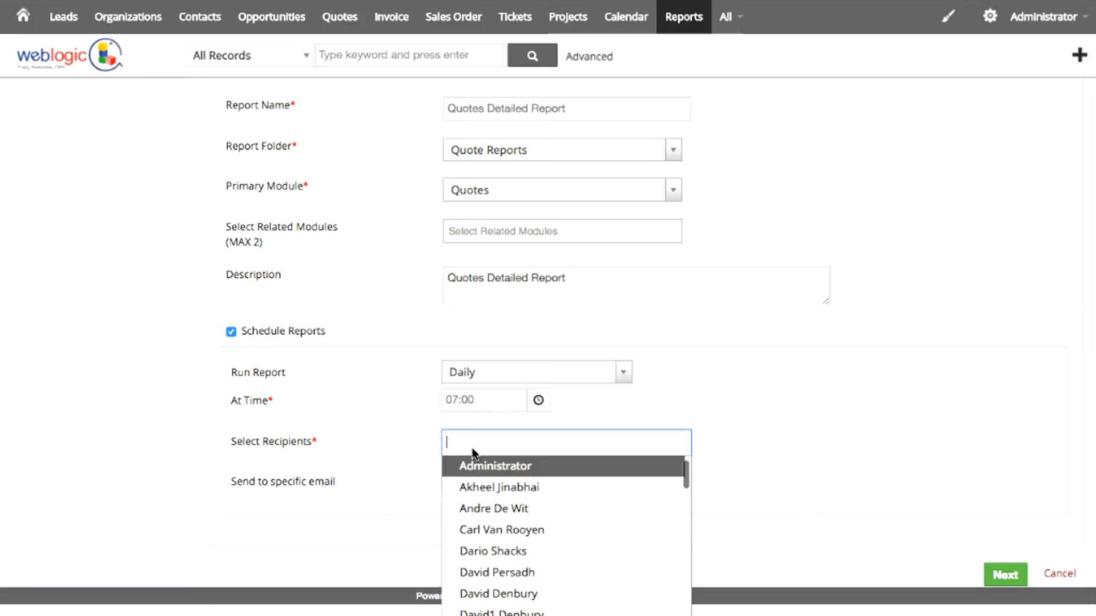
click(492, 464)
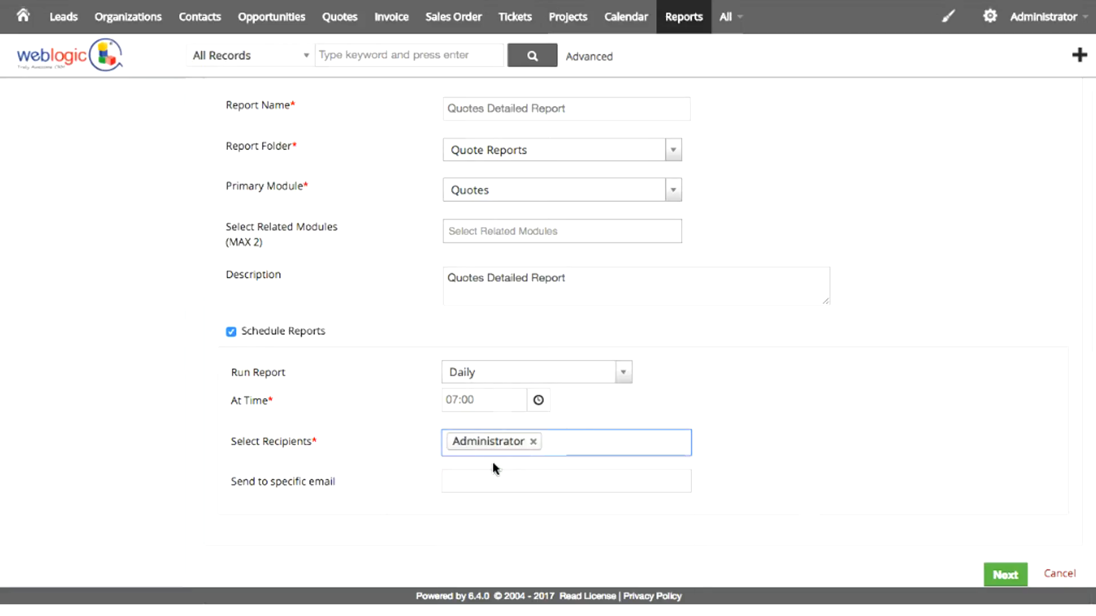
click(1005, 572)
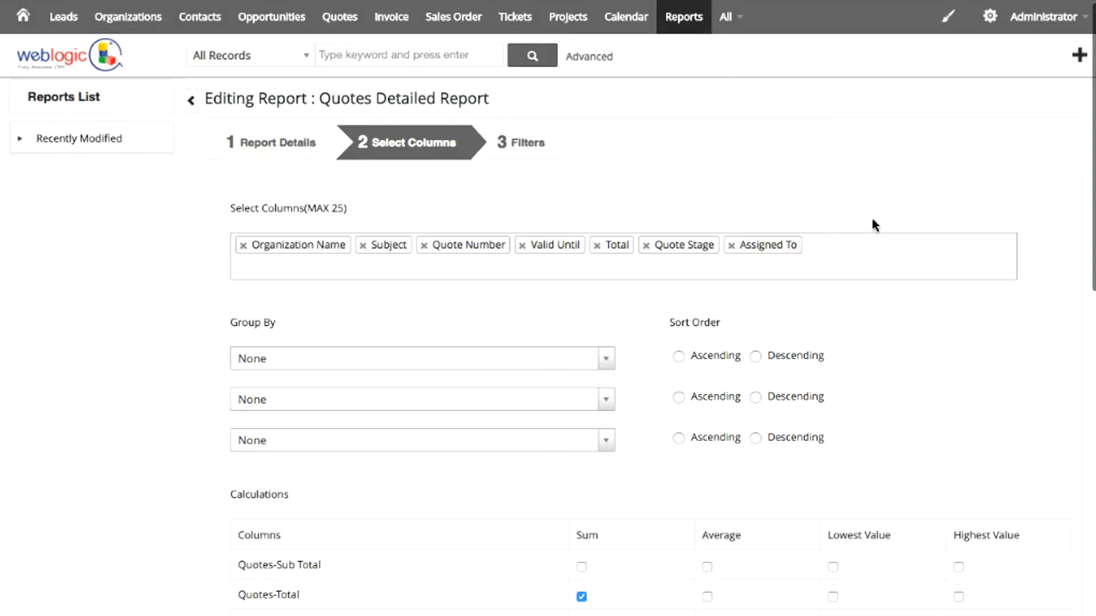
Add the Created Time column to the Quotes Detailed Report
click(354, 276)
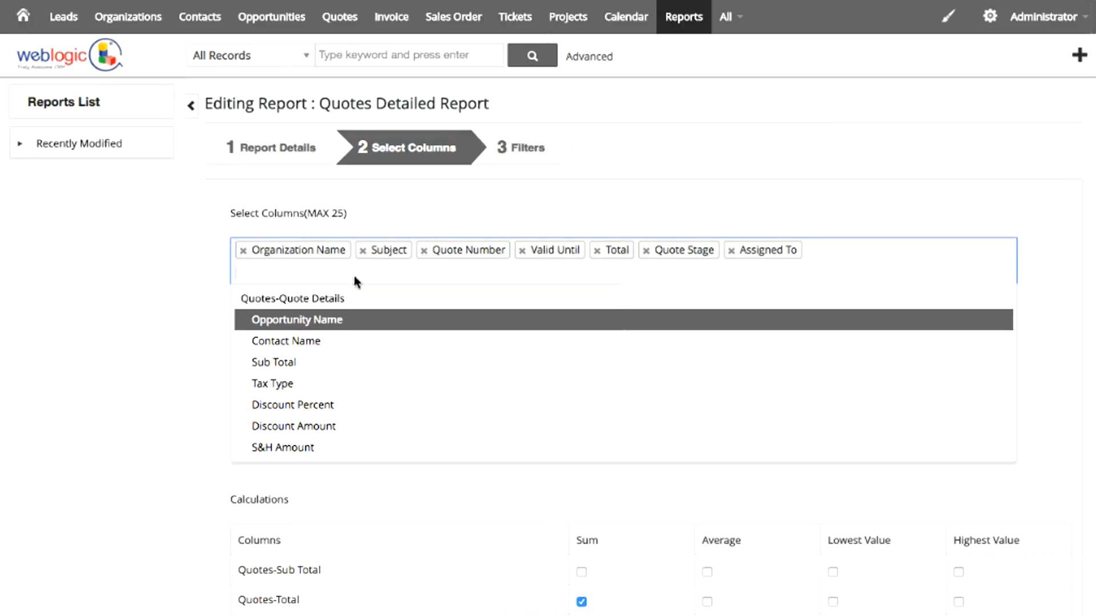
scroll(354, 334, down, 5)
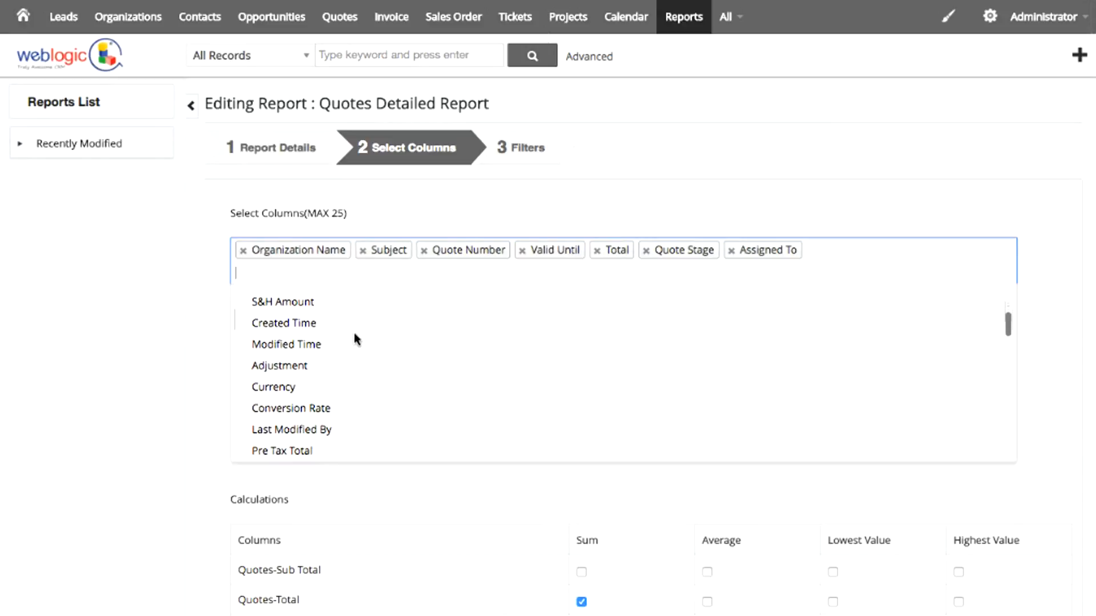
click(327, 324)
click(150, 283)
Group the report by Created Time in ascending order
scroll(150, 284, down, 2)
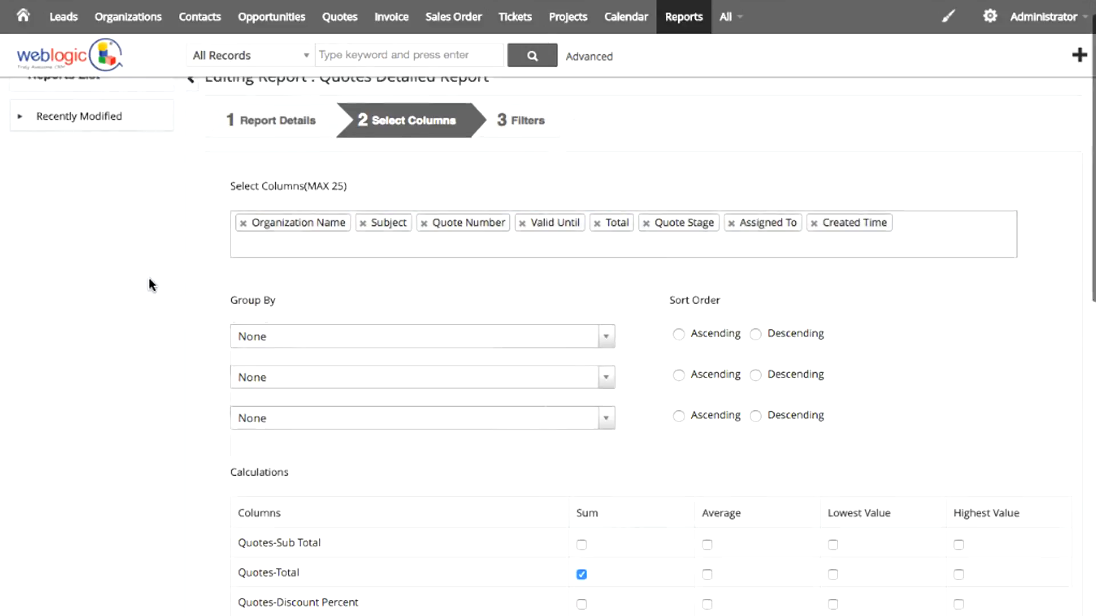
click(296, 301)
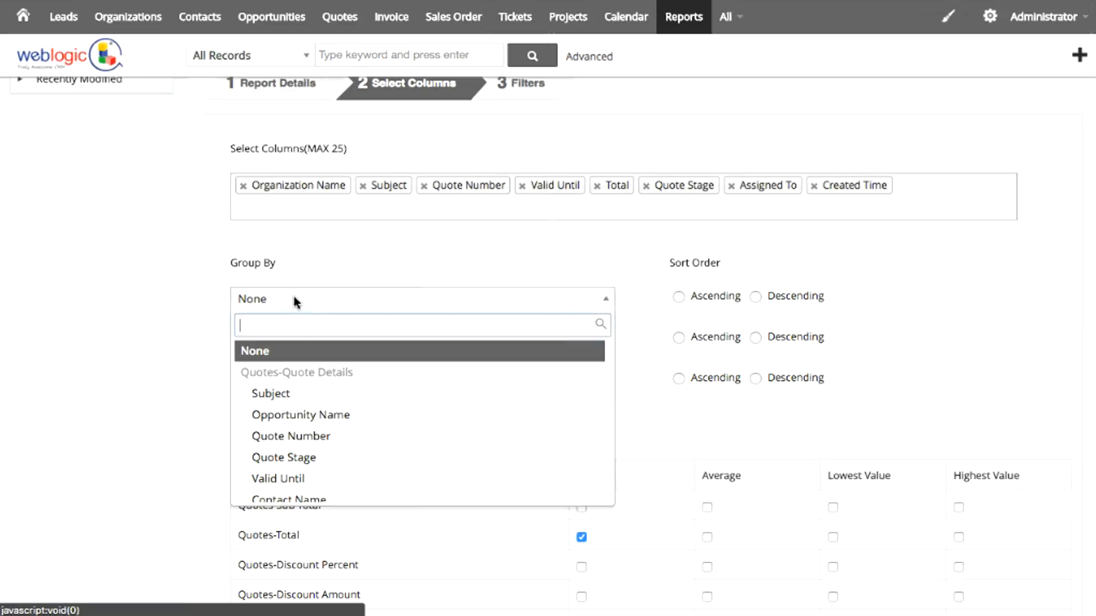
text(cre)
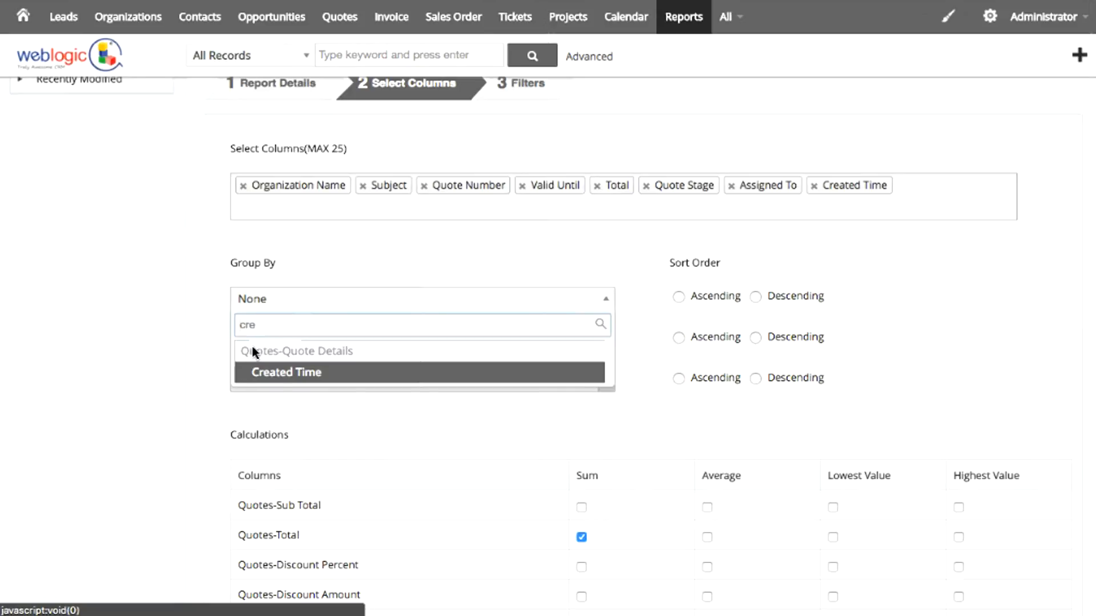
click(292, 372)
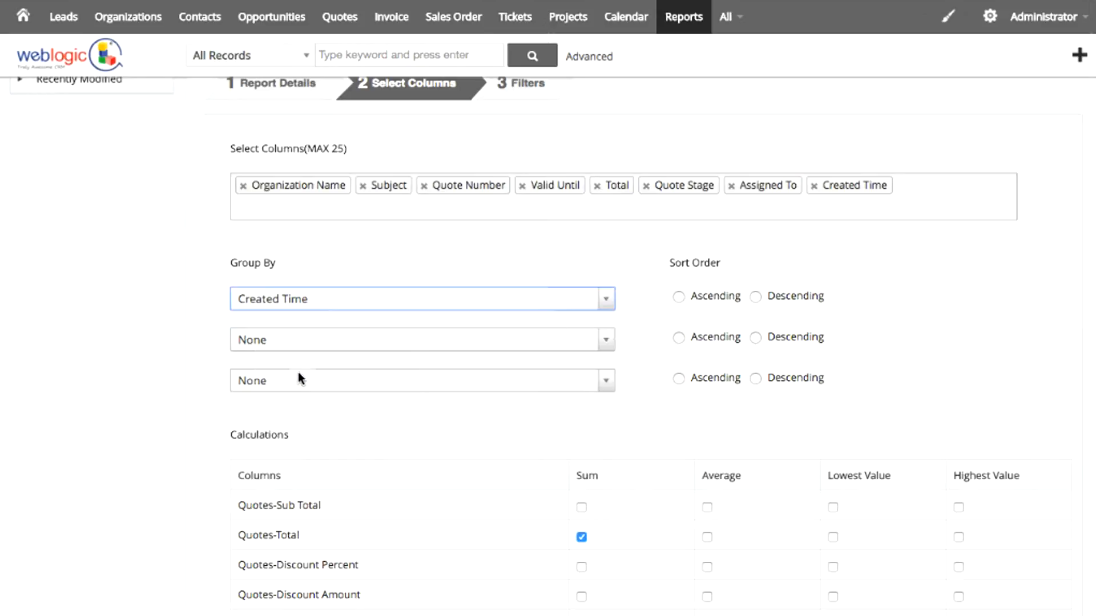
click(678, 297)
Add the Average, Lowest Value and Highest Value calculations for Quotes-Total and continue to the filters
scroll(679, 300, down, 4)
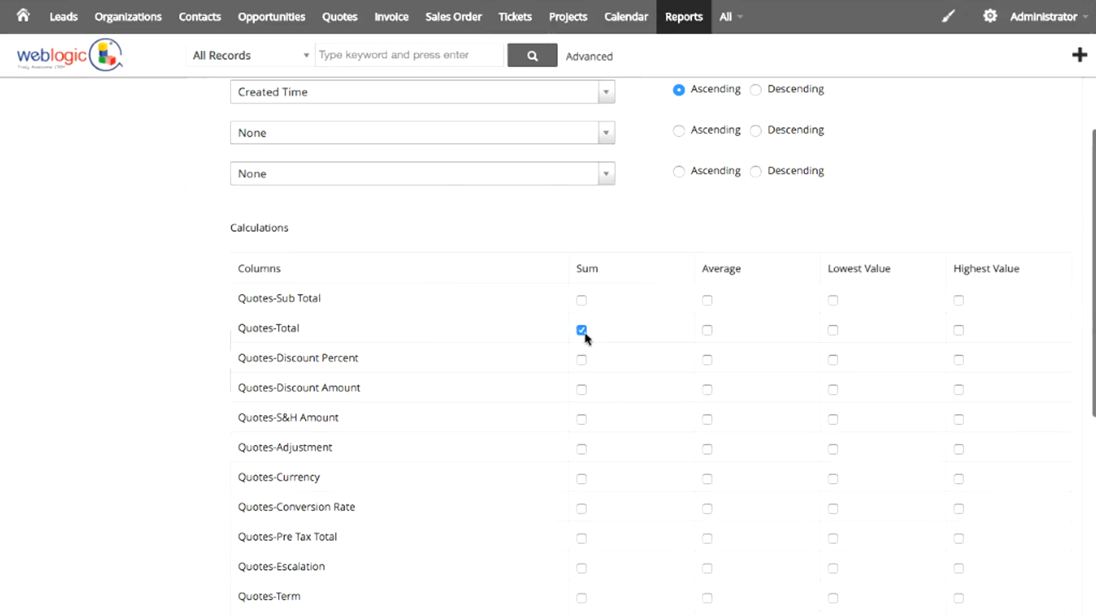
click(708, 331)
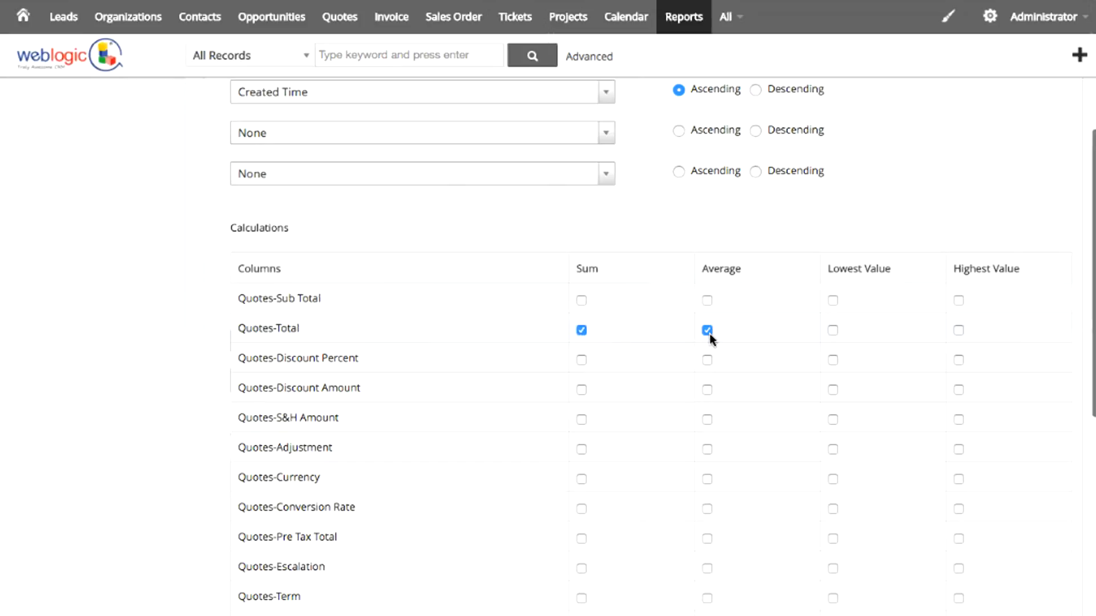
click(832, 330)
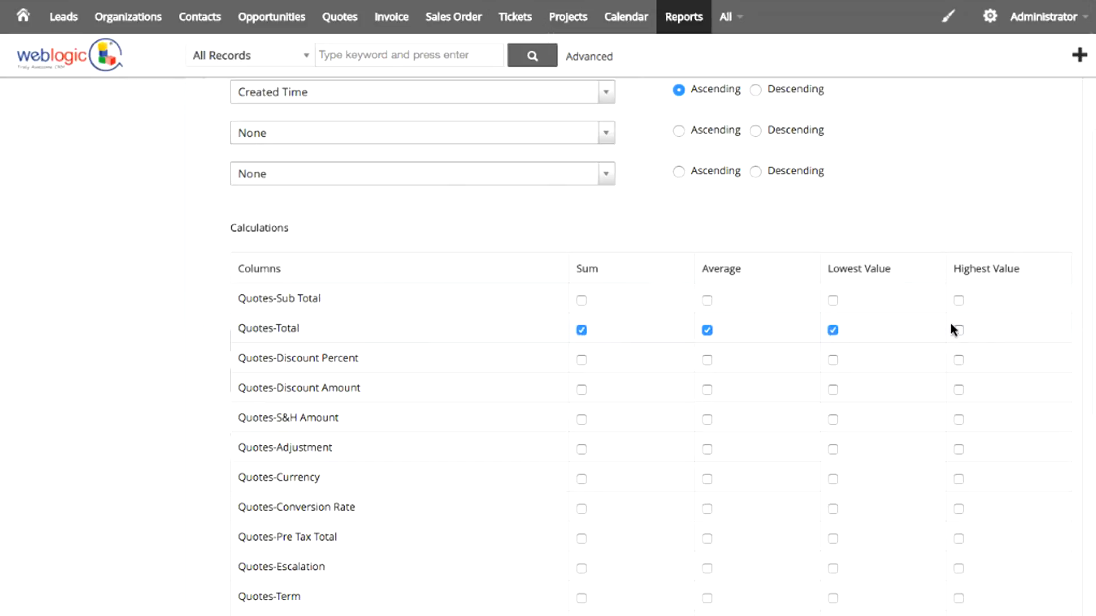
click(958, 330)
scroll(960, 331, down, 6)
scroll(960, 331, down, 1)
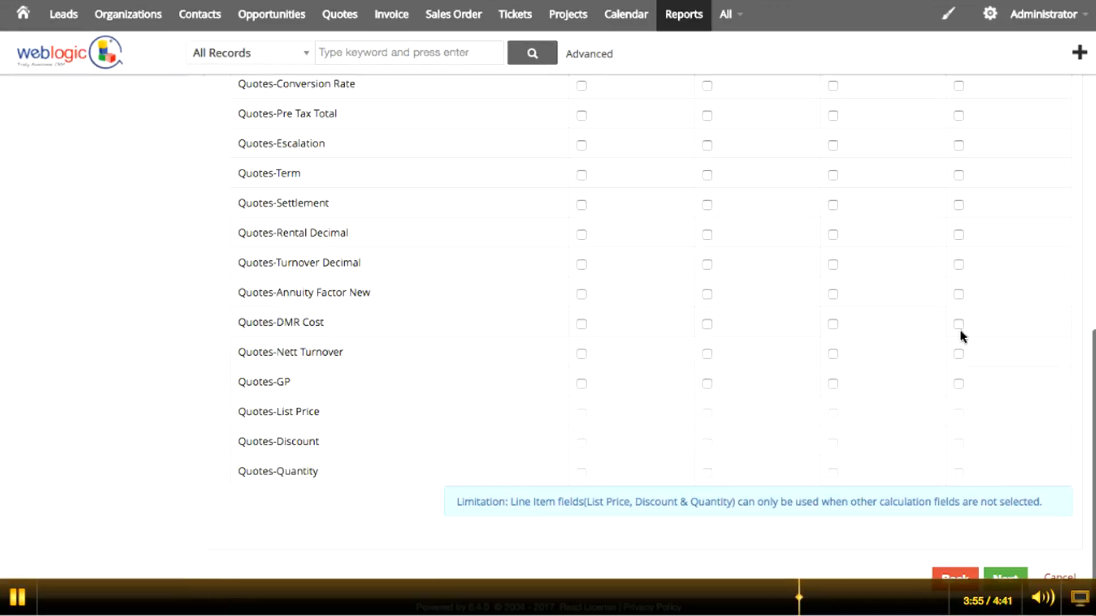
click(1005, 581)
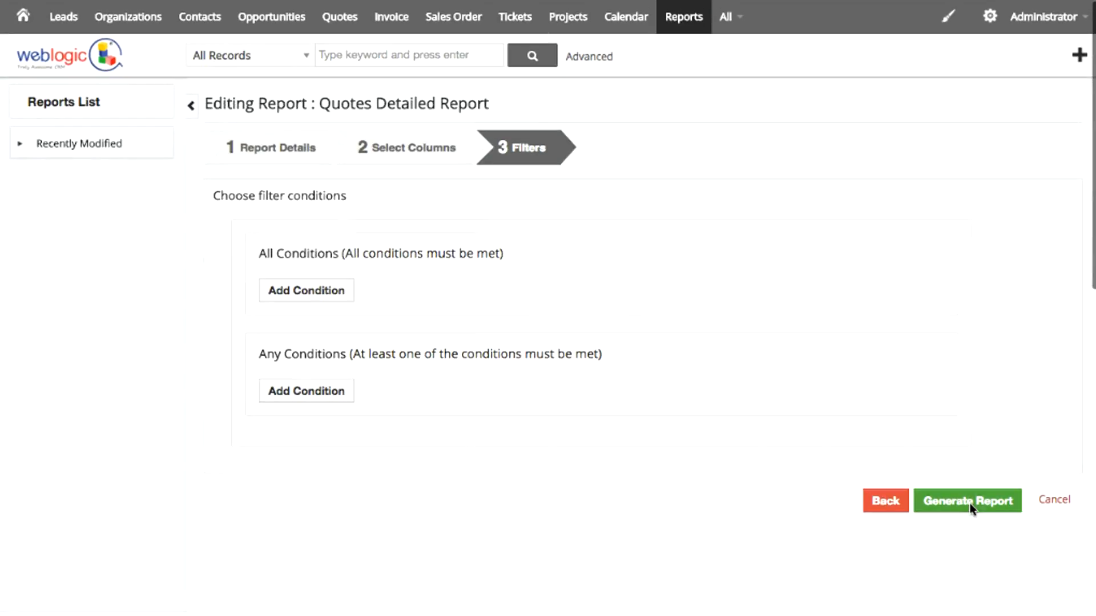
Generate the Quotes Detailed Report without filter conditions and review its Quotes Total calculations and Created Time column
click(970, 504)
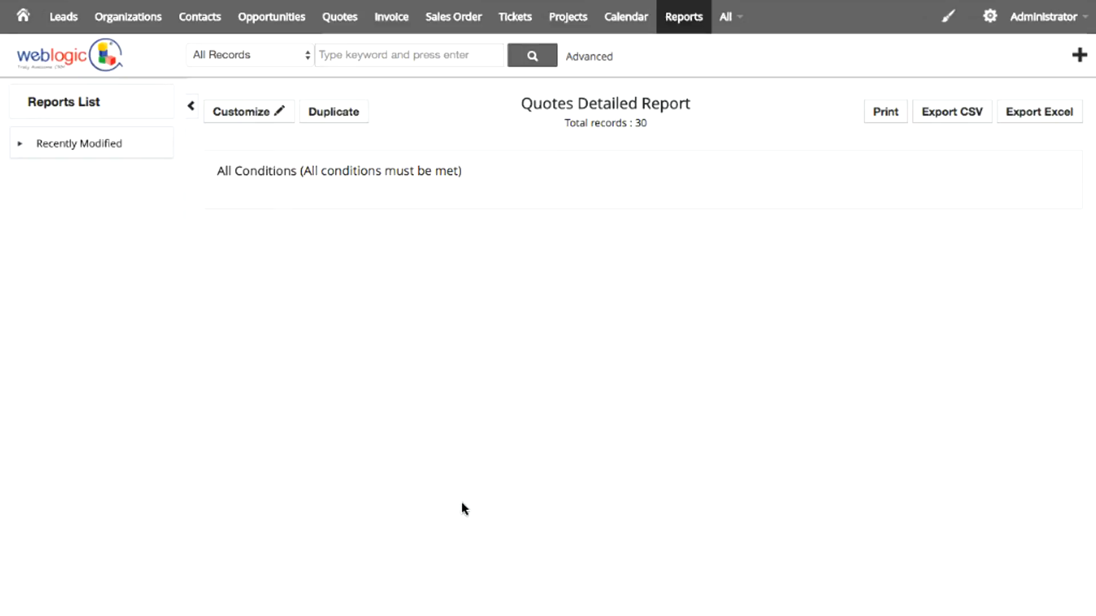
scroll(409, 361, down, 2)
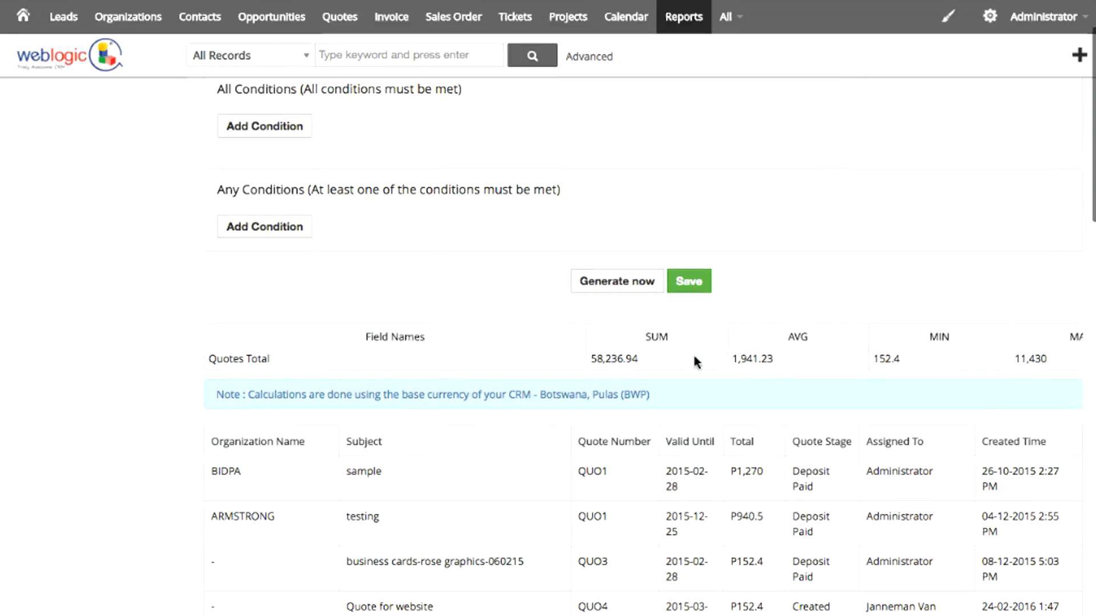
scroll(495, 373, down, 5)
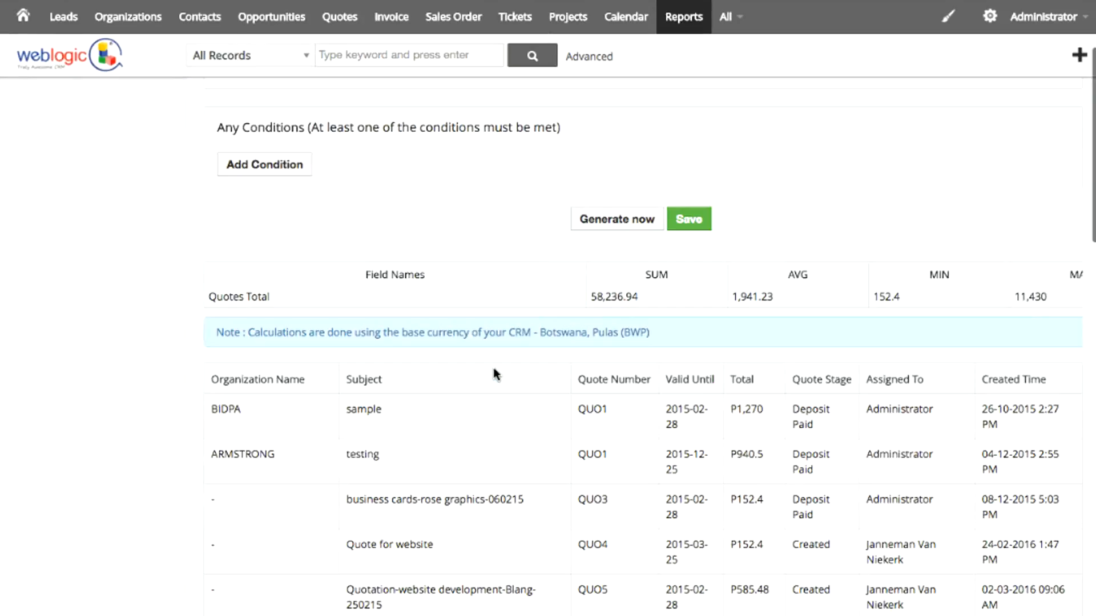
scroll(495, 374, right, 3)
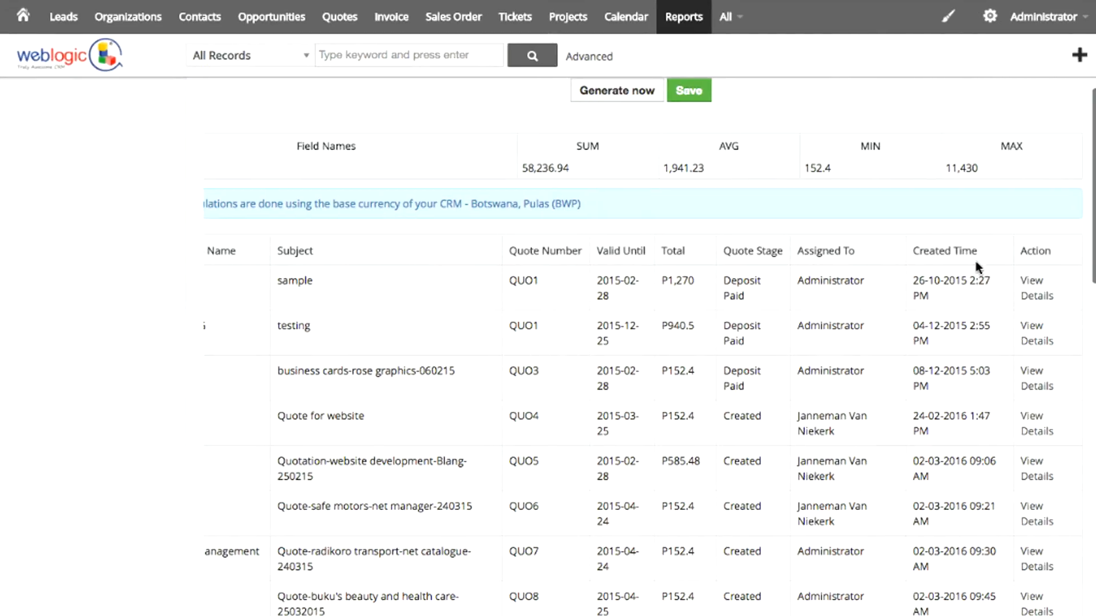
scroll(734, 415, left, 2)
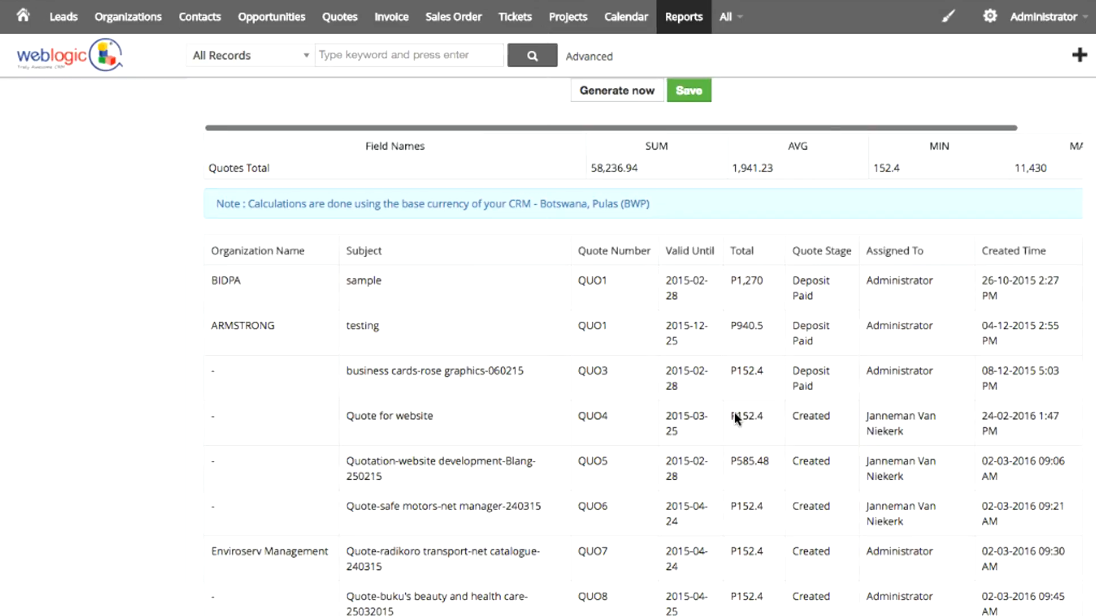
scroll(734, 415, up, 5)
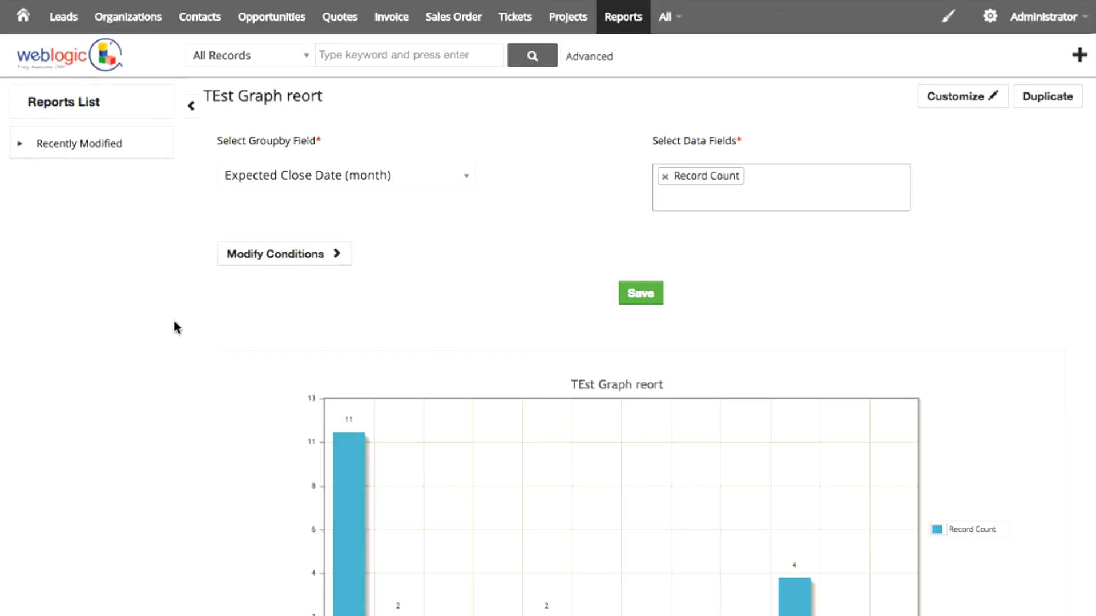
Examine the TEst Graph reort bar chart of Record Count by Expected Close Date (month)
scroll(174, 326, down, 5)
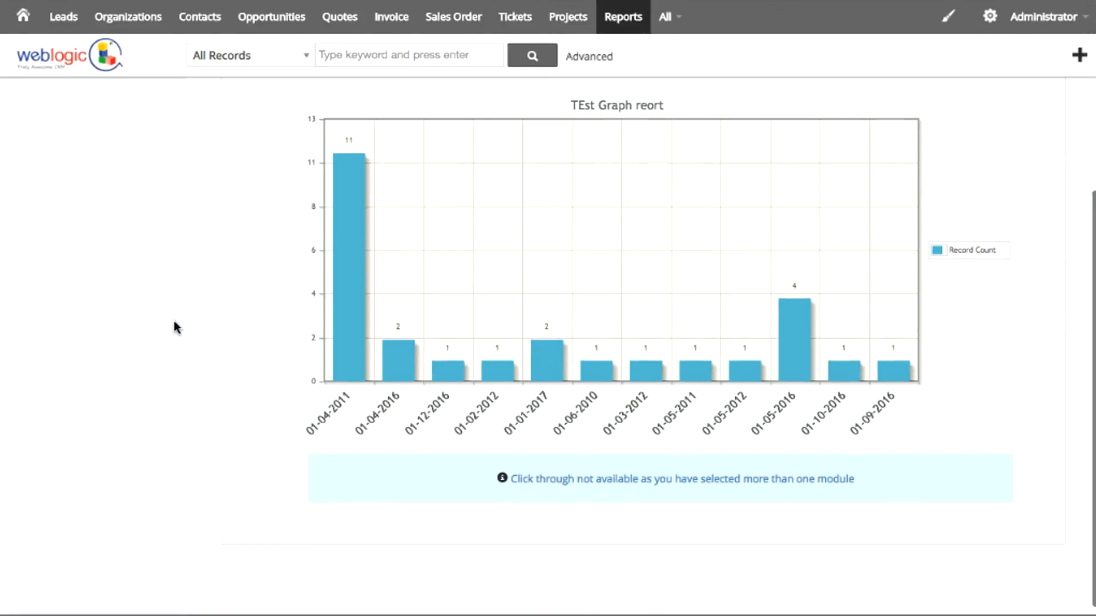
scroll(174, 326, up, 5)
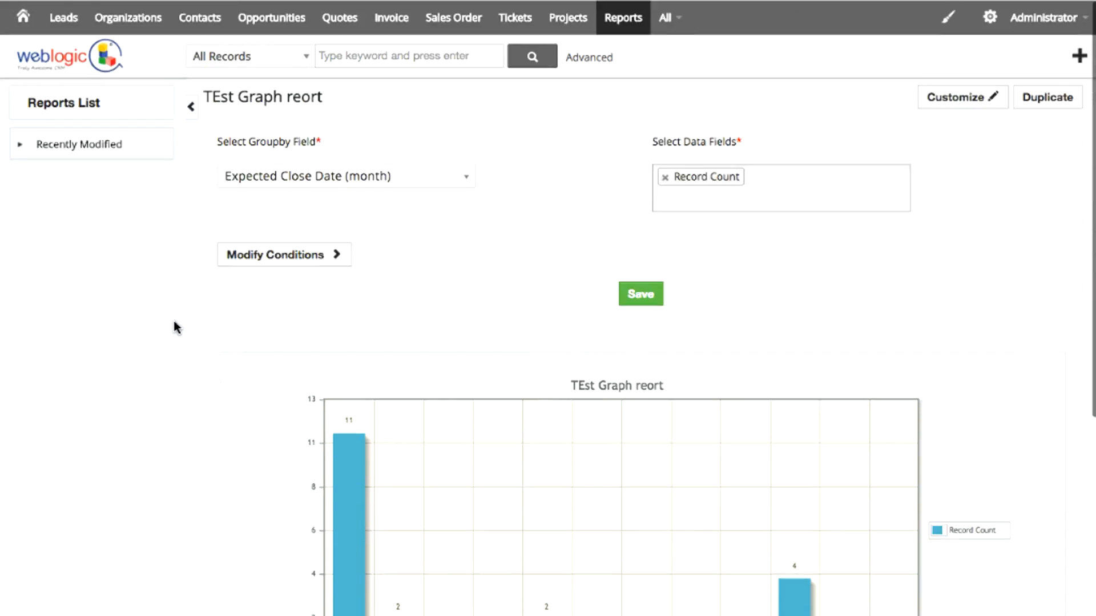